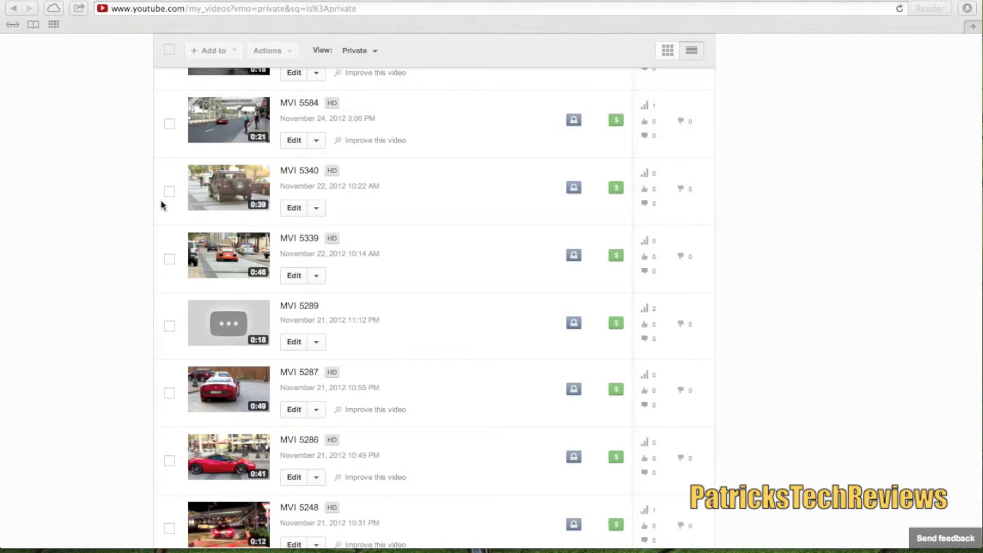
- Open the MVI 5339 video's enhancements, pause the preview and continue to the YouTube Video Editor
click(296, 278)
click(295, 278)
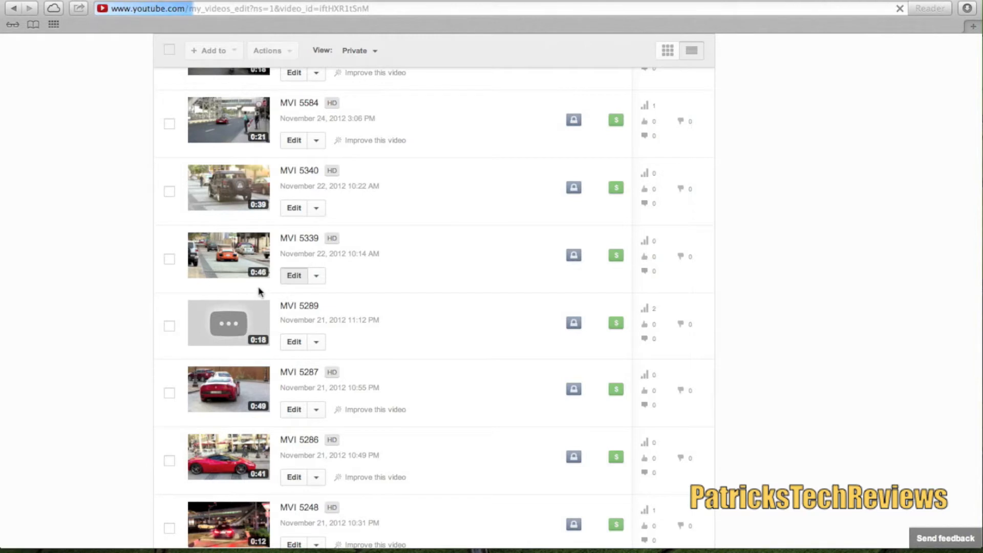
click(395, 207)
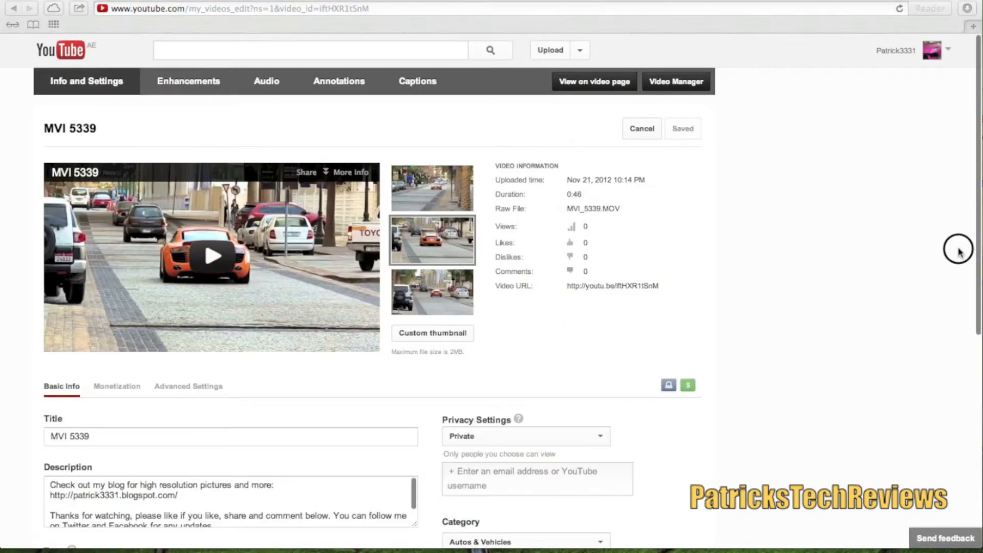
click(194, 86)
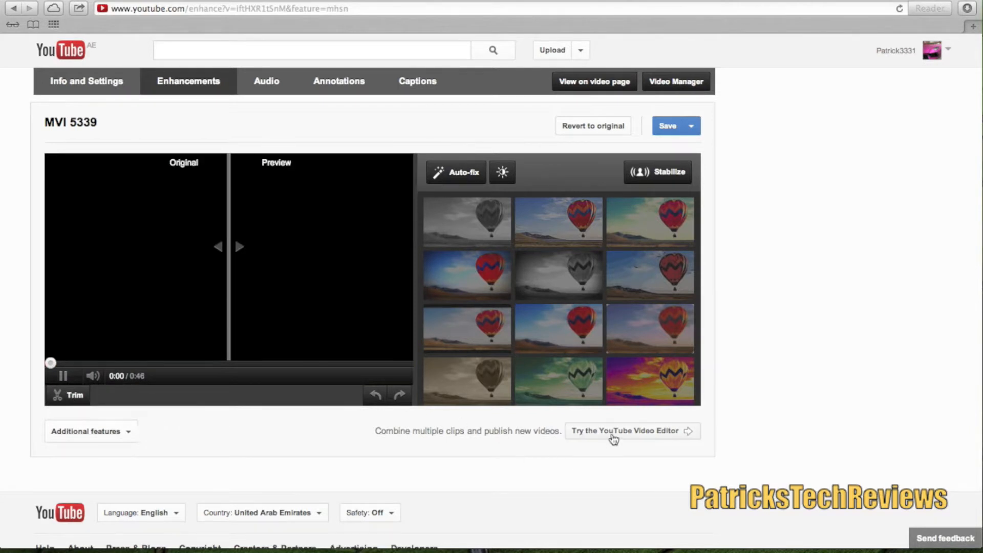
click(54, 381)
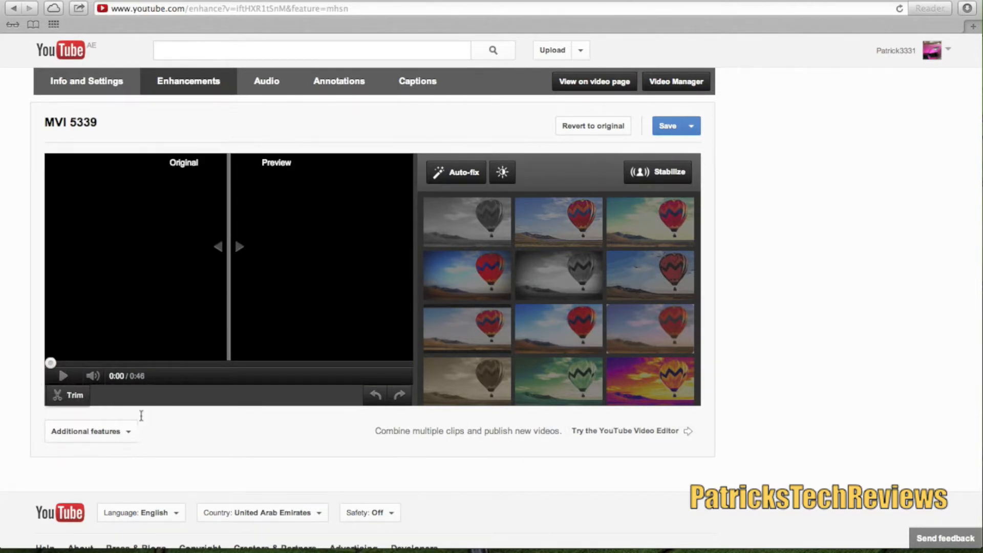
click(626, 432)
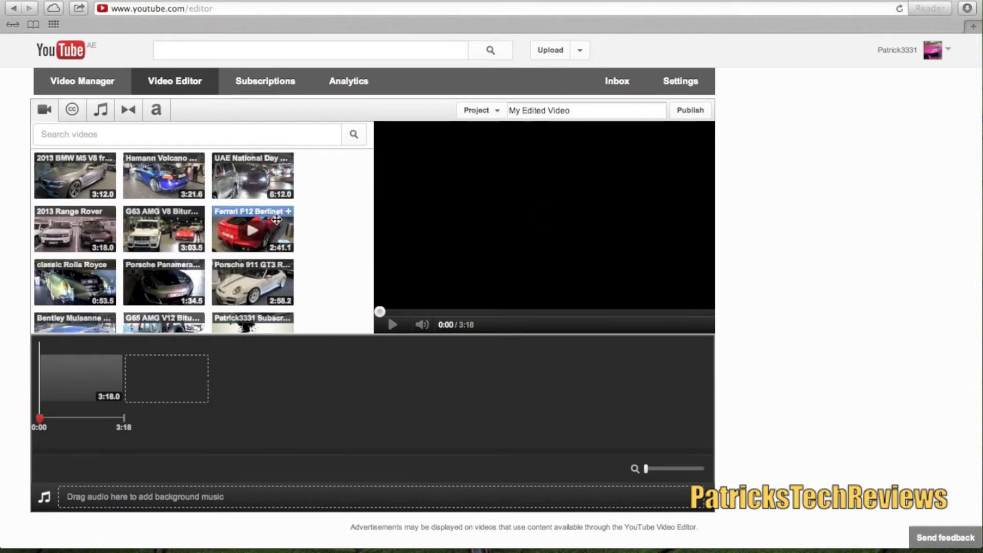
- Add the clips MVI 5286, MVI 5287, MVI 5339 and MVI 5340 to the timeline
scroll(334, 227, down, 10)
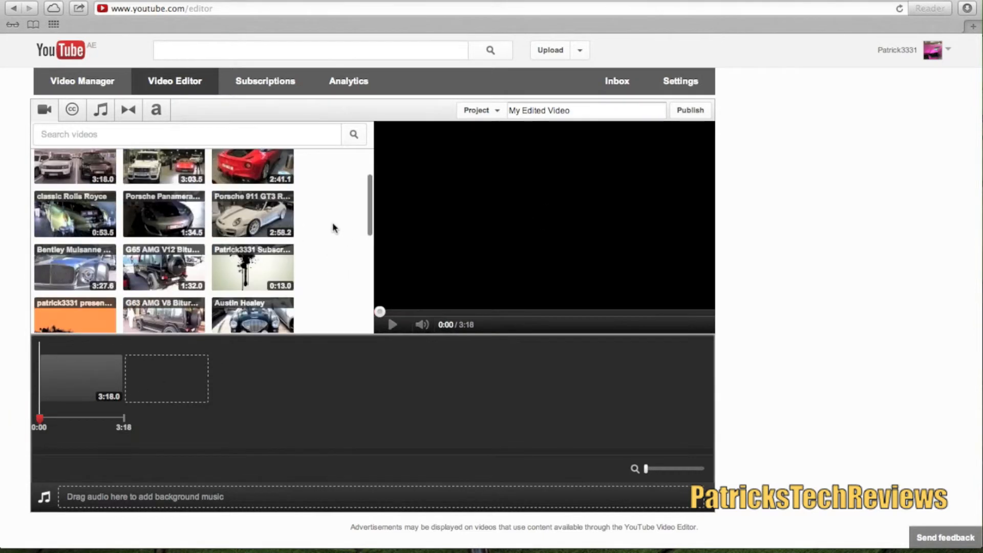
scroll(331, 220, down, 5)
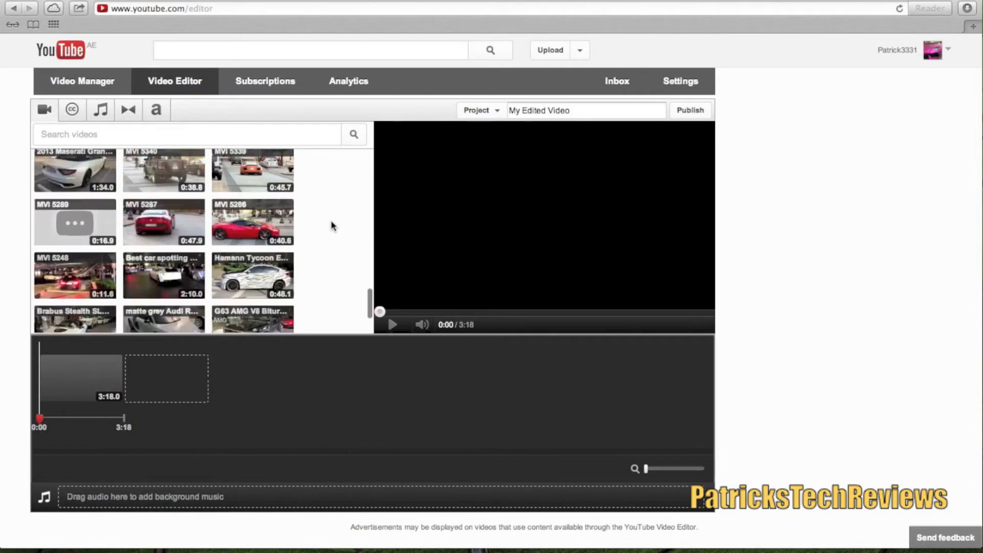
scroll(331, 210, up, 1)
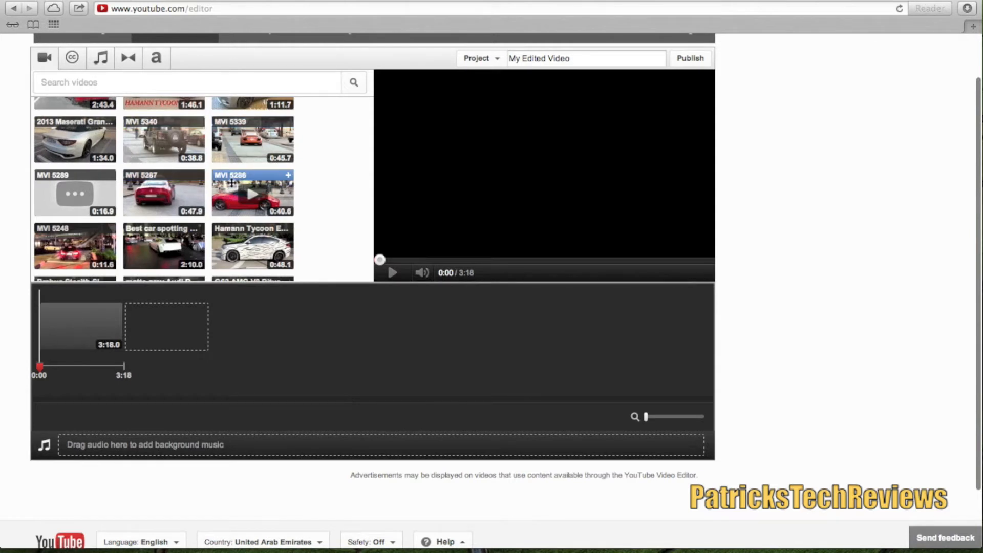
drag(235, 179, 72, 322)
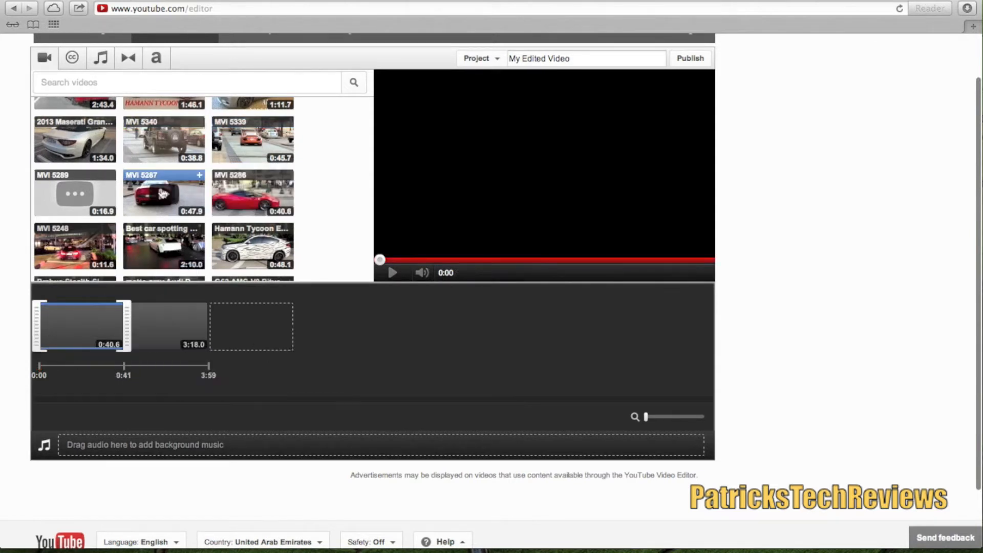
drag(144, 179, 253, 327)
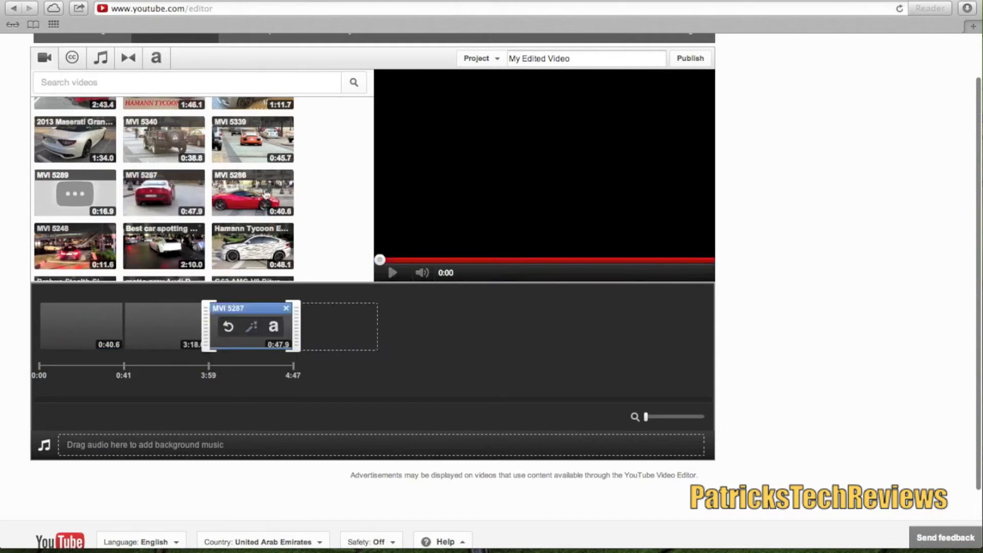
drag(237, 133, 416, 335)
- Remove the 2013 Range Rover clip from the timeline
mouse_move(192, 323)
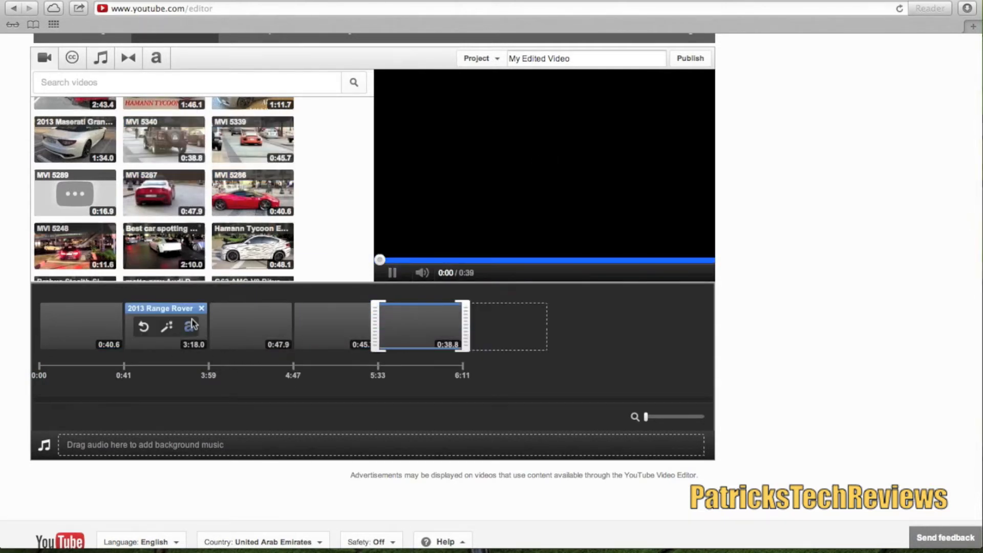
click(201, 308)
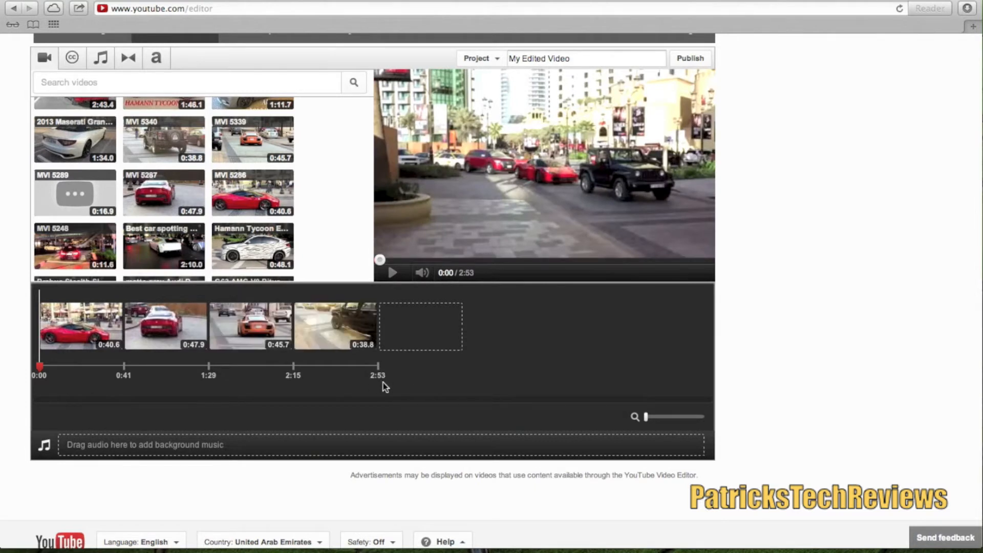
mouse_move(341, 345)
- Rename the project "test video"
scroll(753, 325, up, 1)
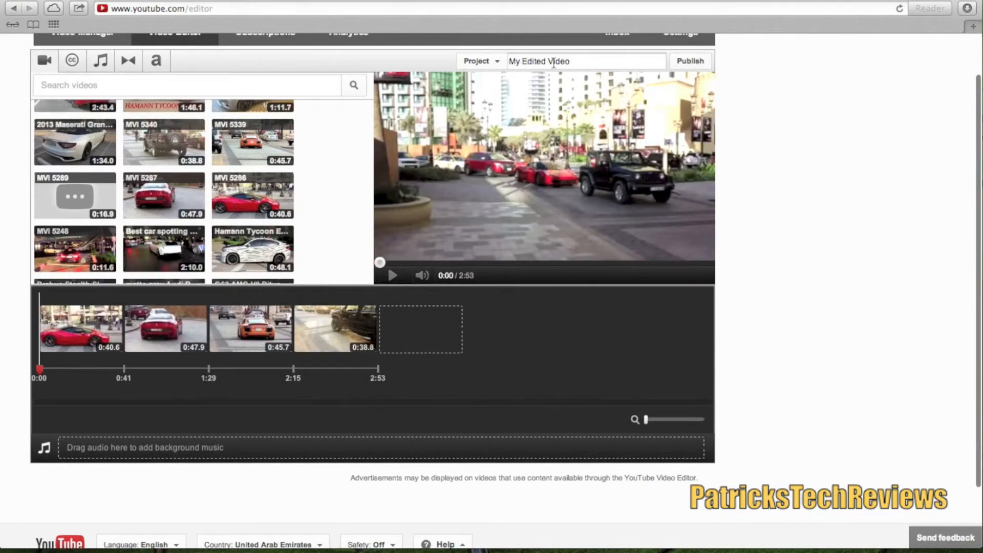
drag(580, 63, 492, 60)
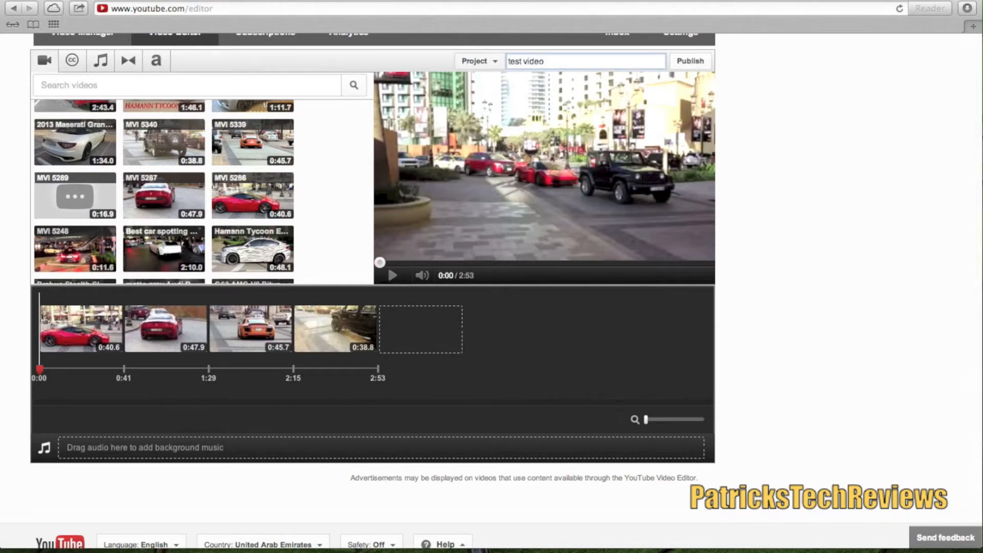
mouse_move(204, 306)
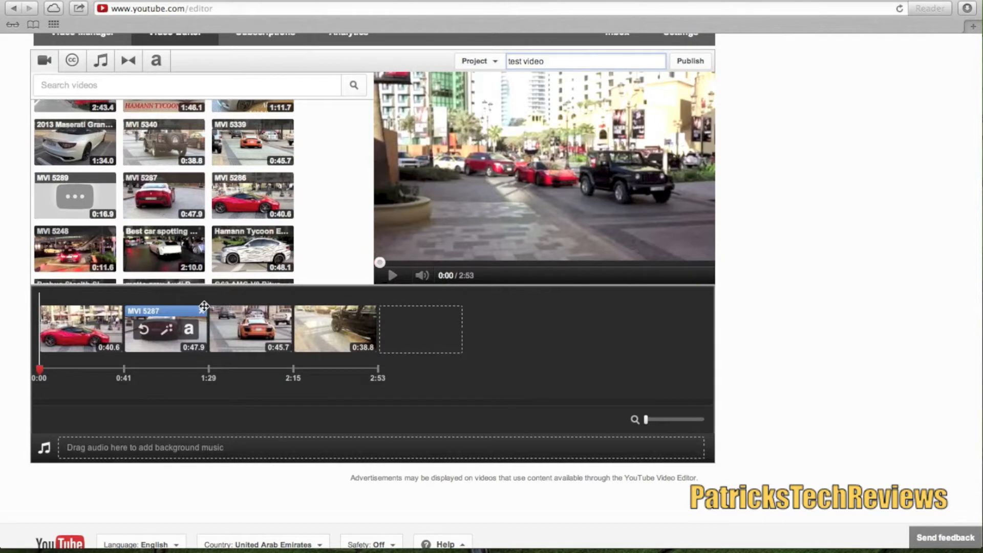
- Browse the available Creative Commons videos and the library of background audio tracks
click(73, 66)
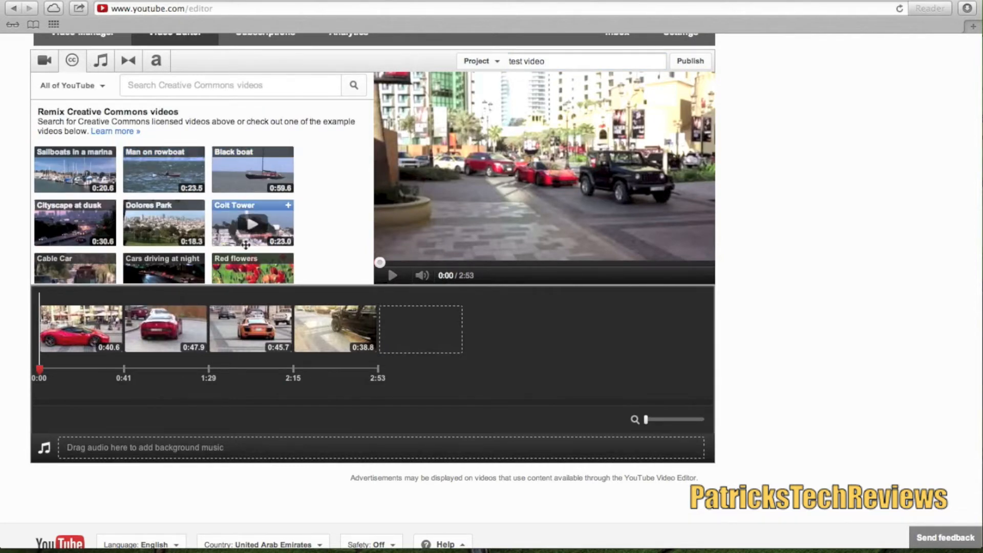
scroll(292, 209, down, 5)
scroll(295, 209, up, 6)
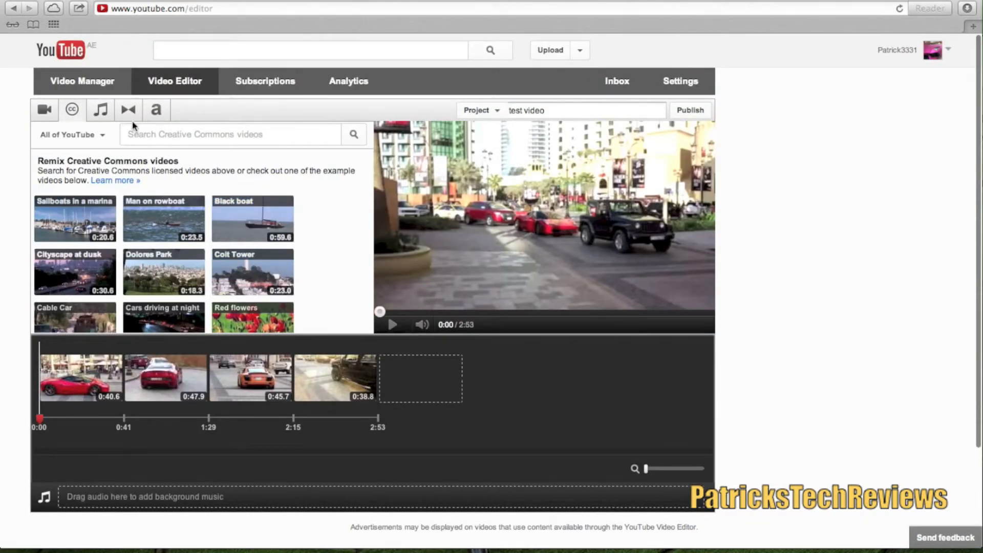
click(104, 113)
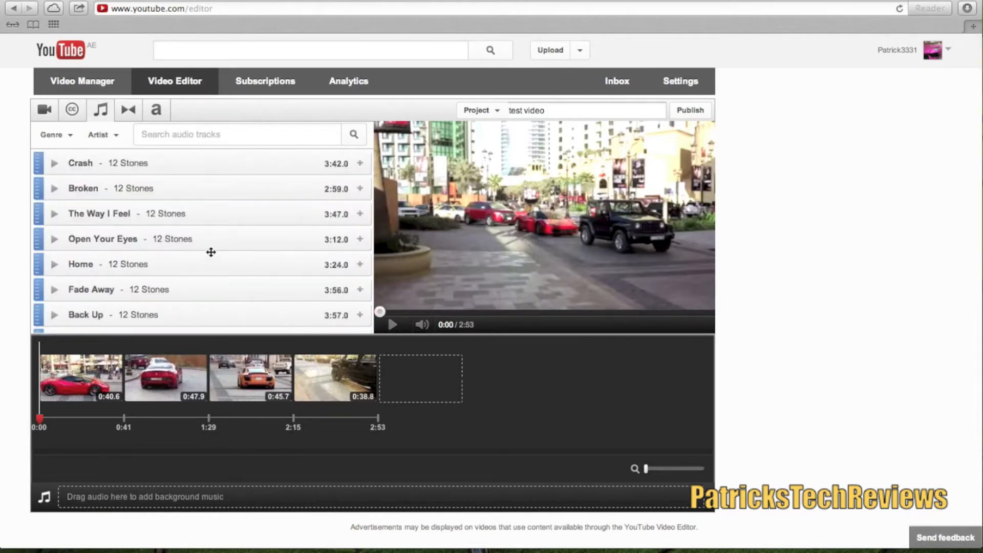
scroll(179, 207, down, 15)
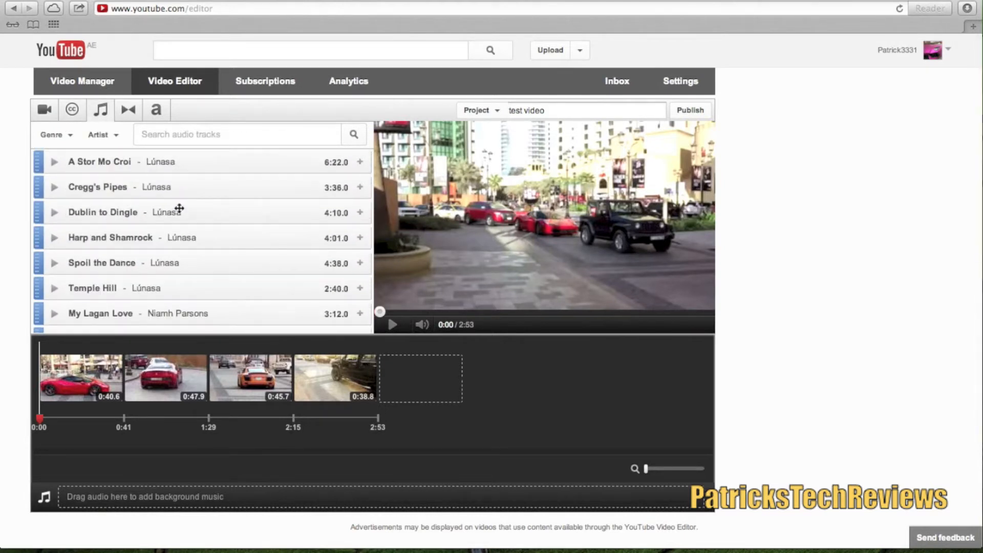
scroll(179, 209, up, 15)
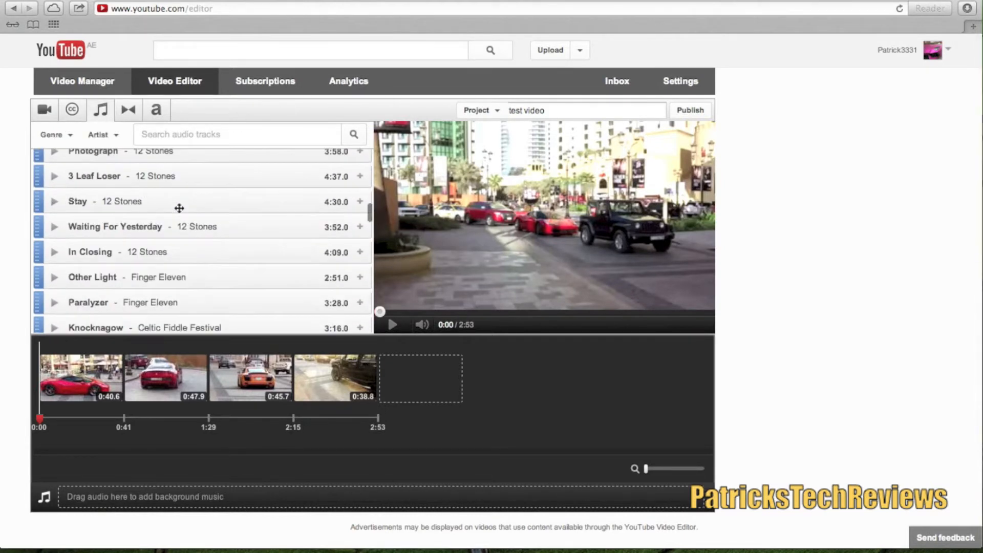
- Add a Crossfade transition between each pair of neighbouring clips on the timeline
click(129, 113)
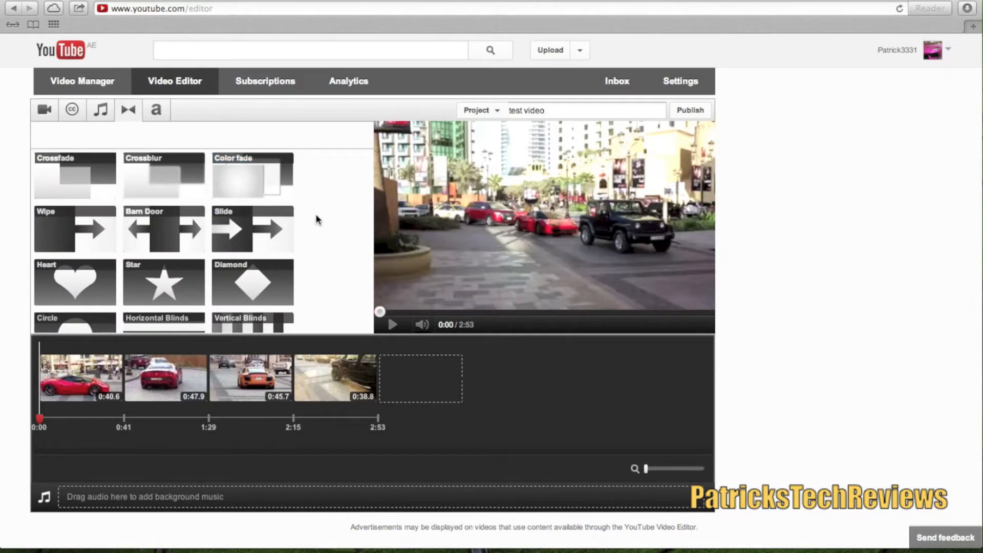
scroll(324, 209, down, 3)
scroll(323, 207, up, 3)
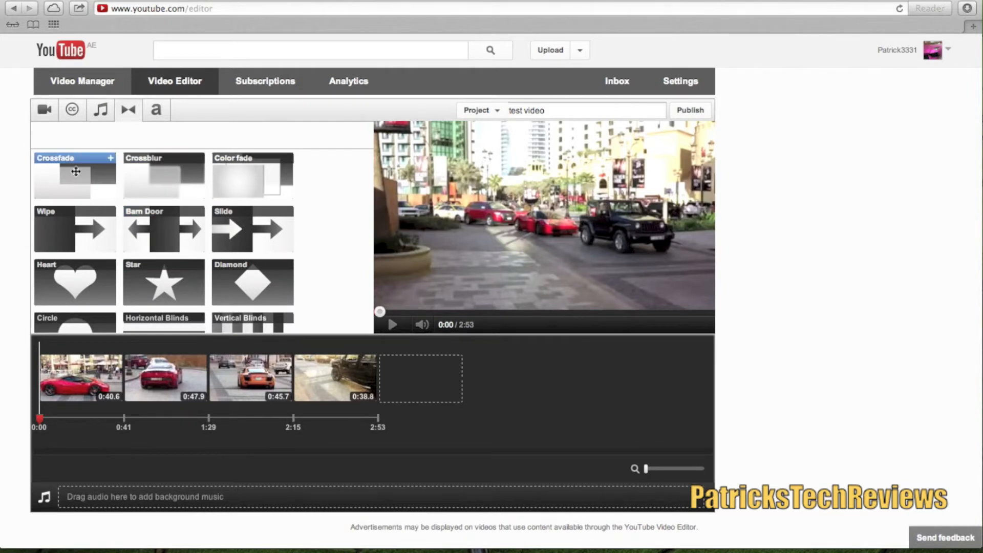
drag(75, 171, 124, 383)
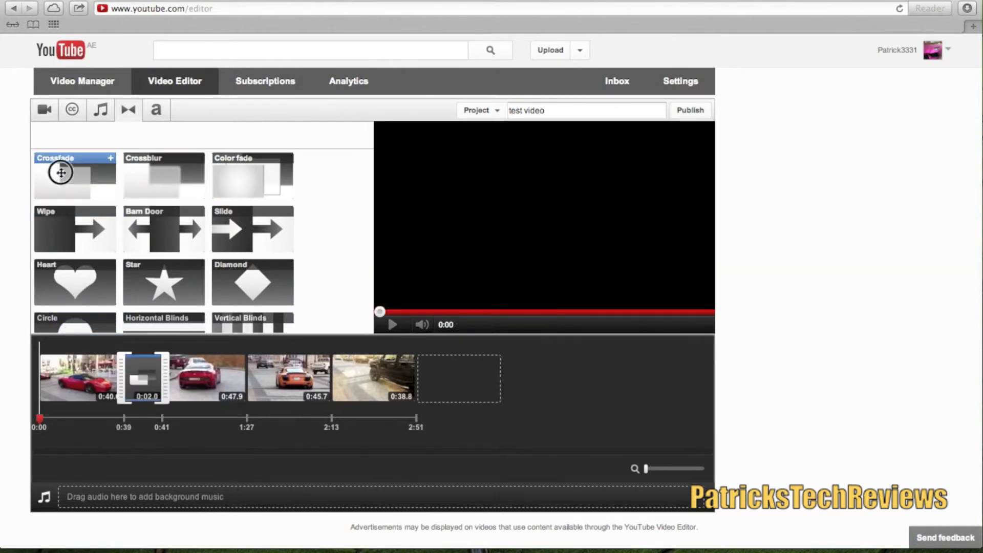
drag(61, 173, 378, 402)
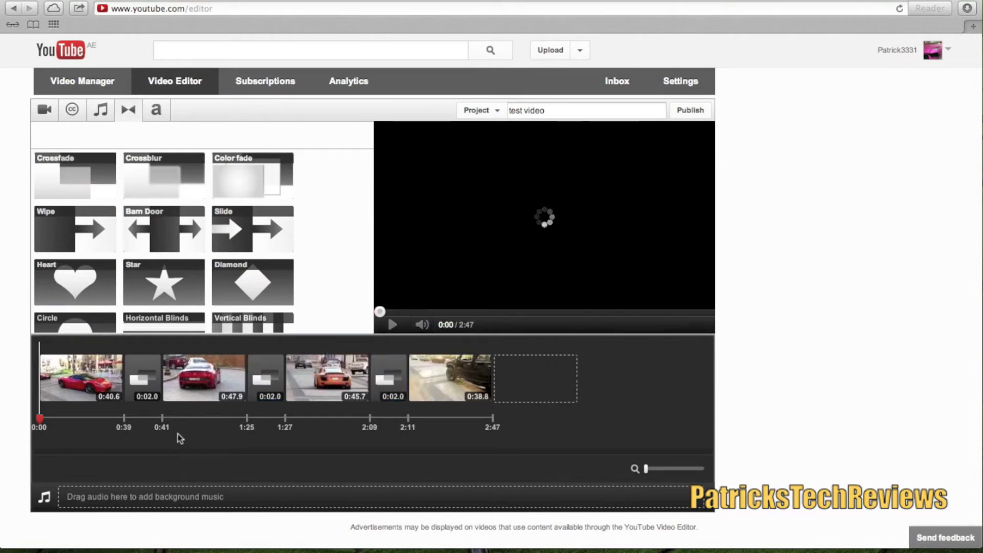
- Play the project from about 0:32 through the first crossfade to check the transition, then pause
mouse_move(139, 396)
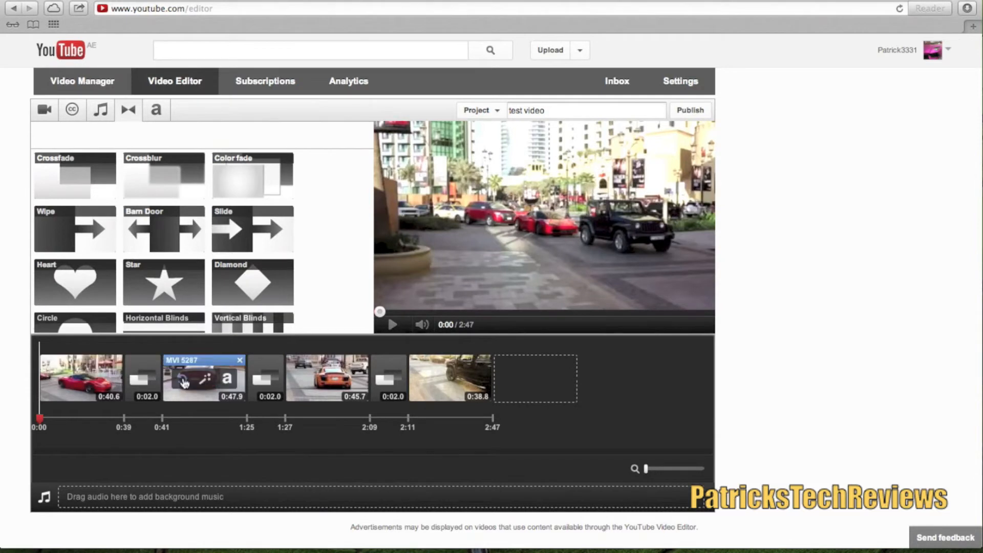
drag(42, 420, 112, 419)
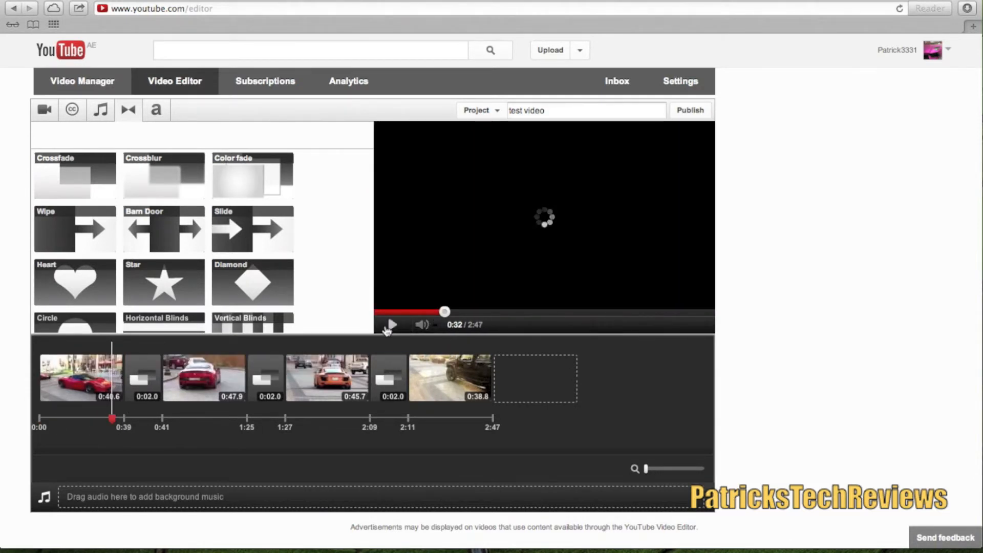
click(388, 328)
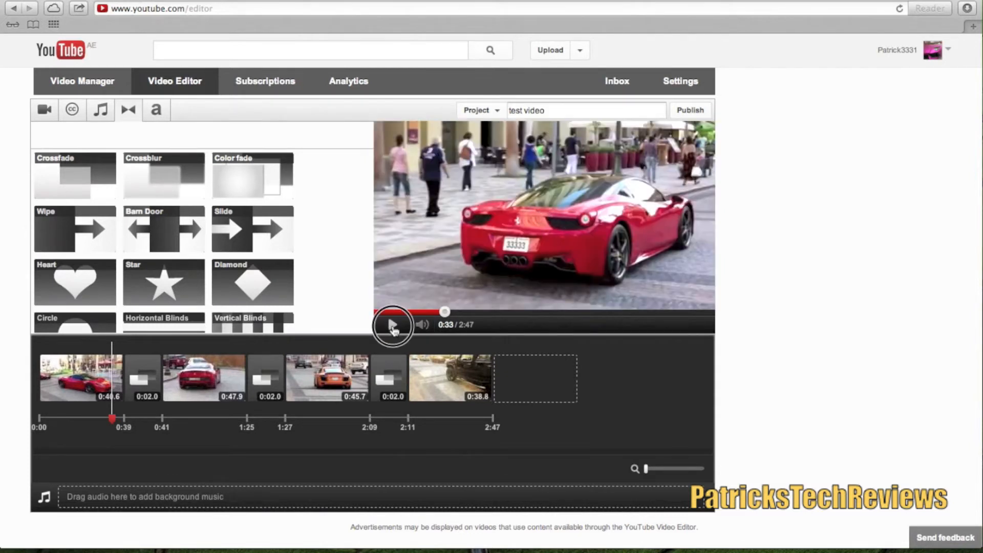
click(393, 326)
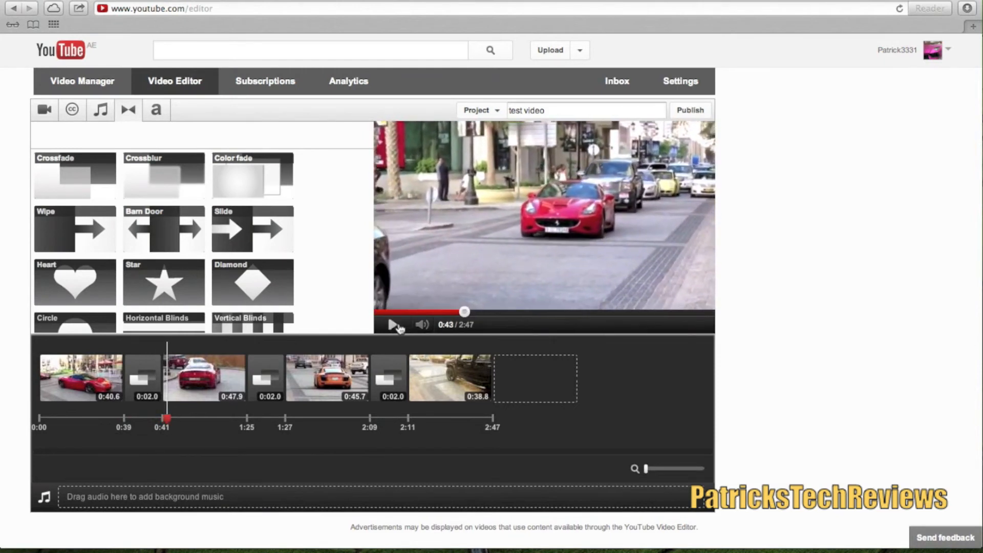
- Add a Centered fade title after the last clip on the timeline
click(155, 110)
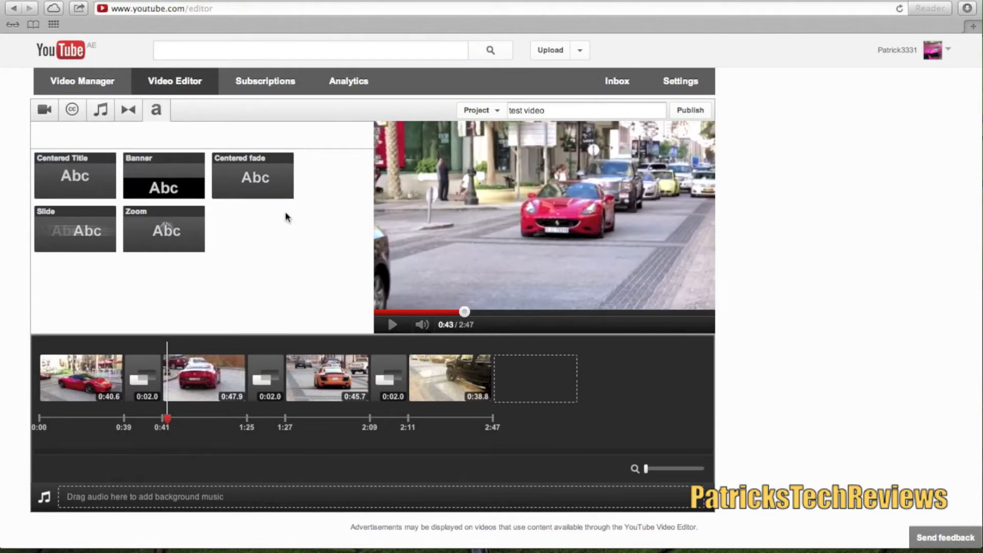
drag(247, 197, 544, 379)
scroll(443, 403, down, 1)
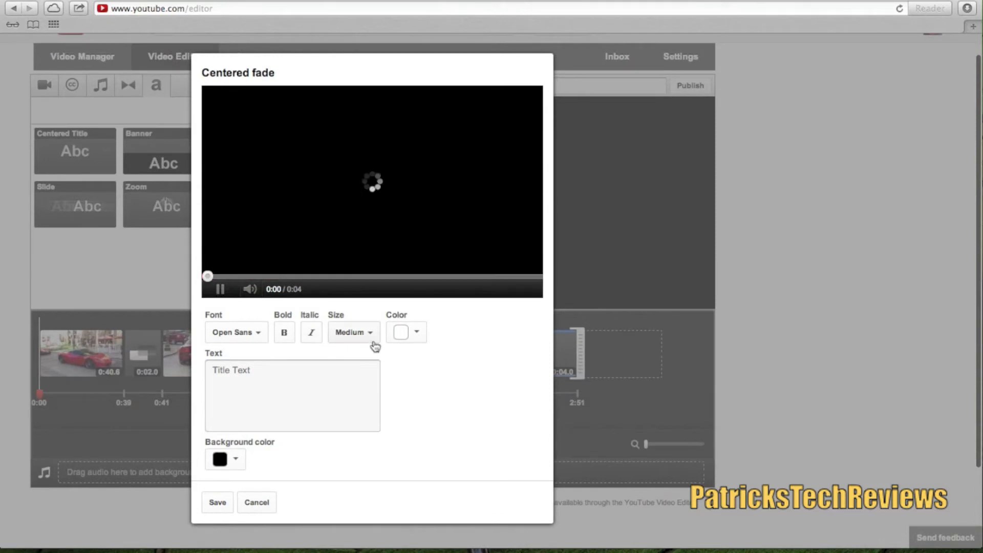
- Set the title's text size to Small and its text color to yellow
click(373, 334)
click(359, 353)
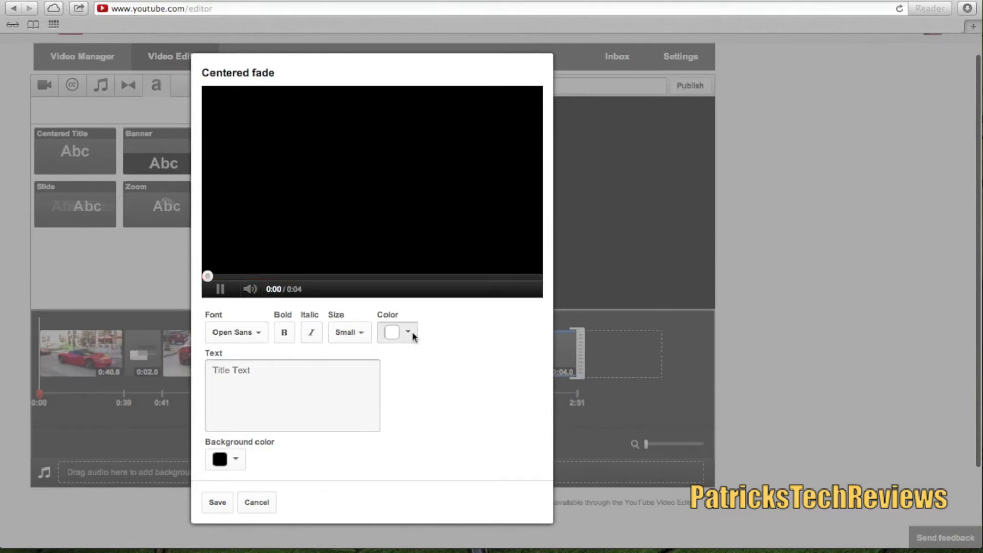
click(412, 334)
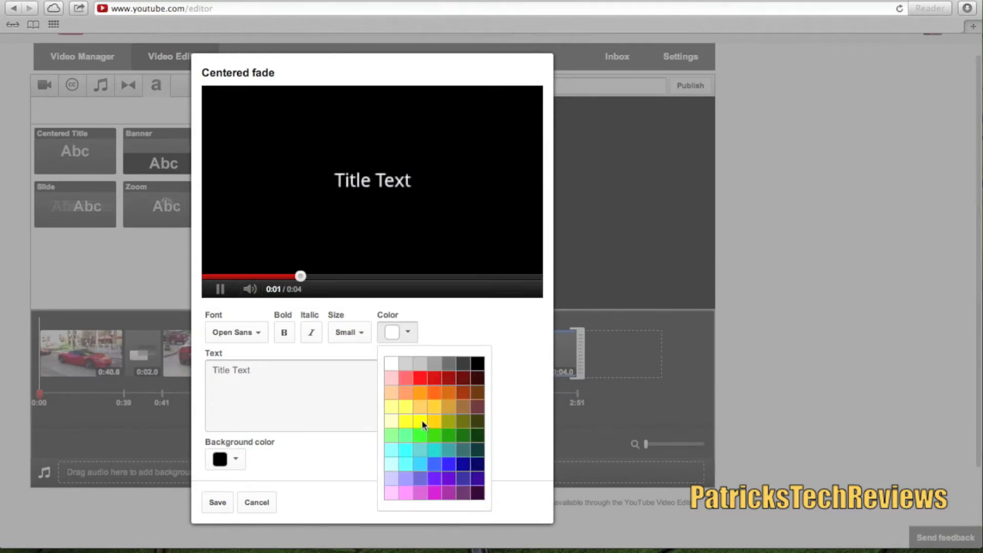
click(421, 423)
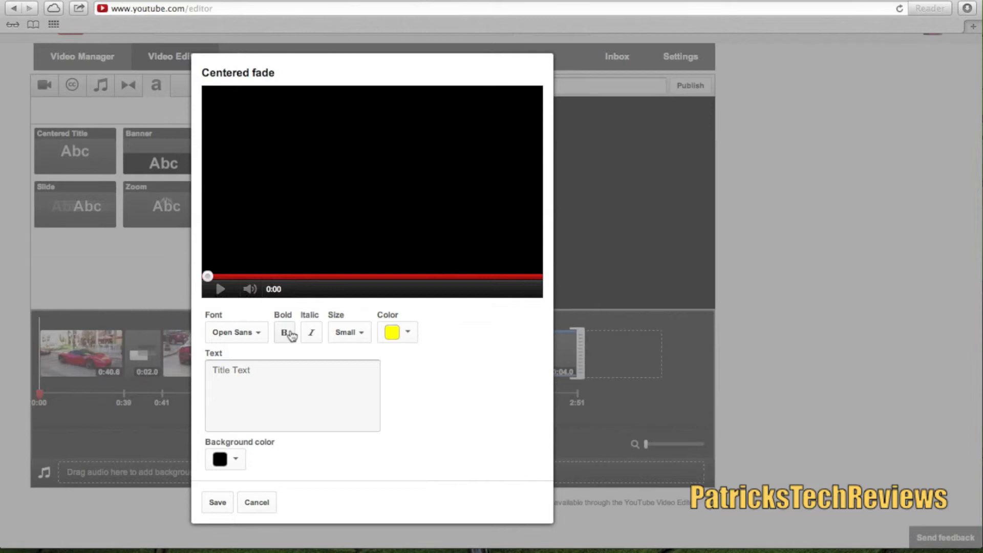
- Set the title's font to Tangerine and its text to "Subscribe"
click(258, 333)
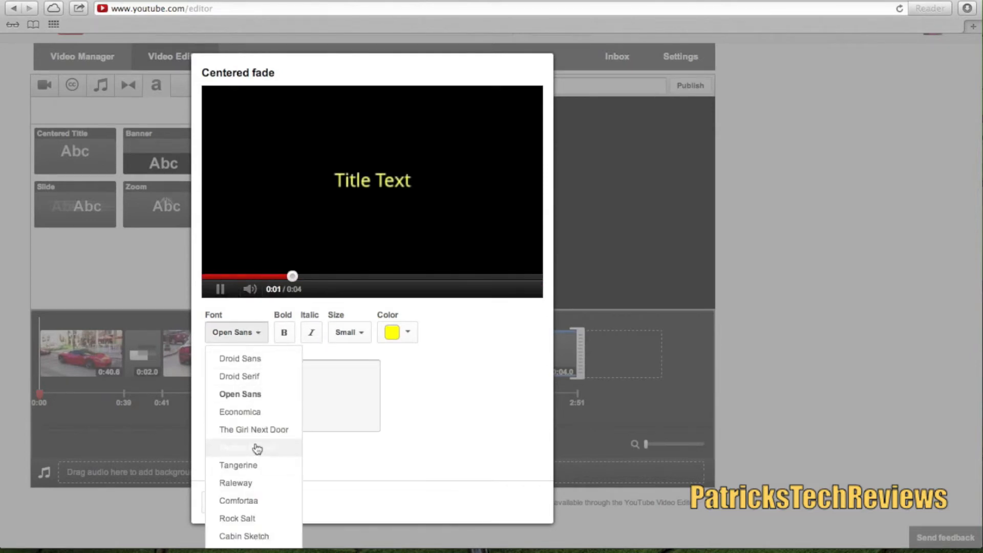
click(252, 465)
click(275, 381)
text(Subscribe)
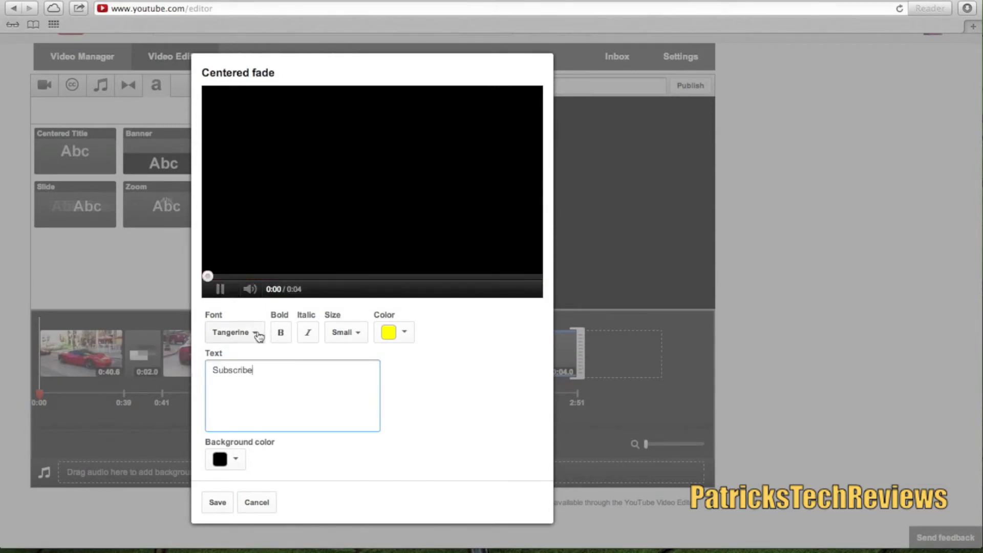
- Set the closing title's font to Droid Serif, save it, and lengthen it to 7 seconds on the timeline
click(255, 333)
click(237, 377)
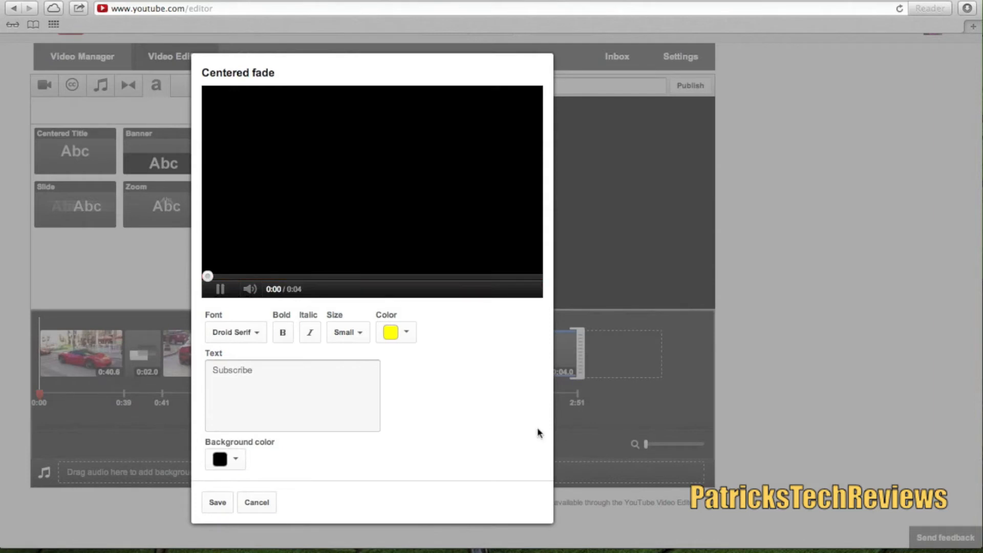
click(221, 504)
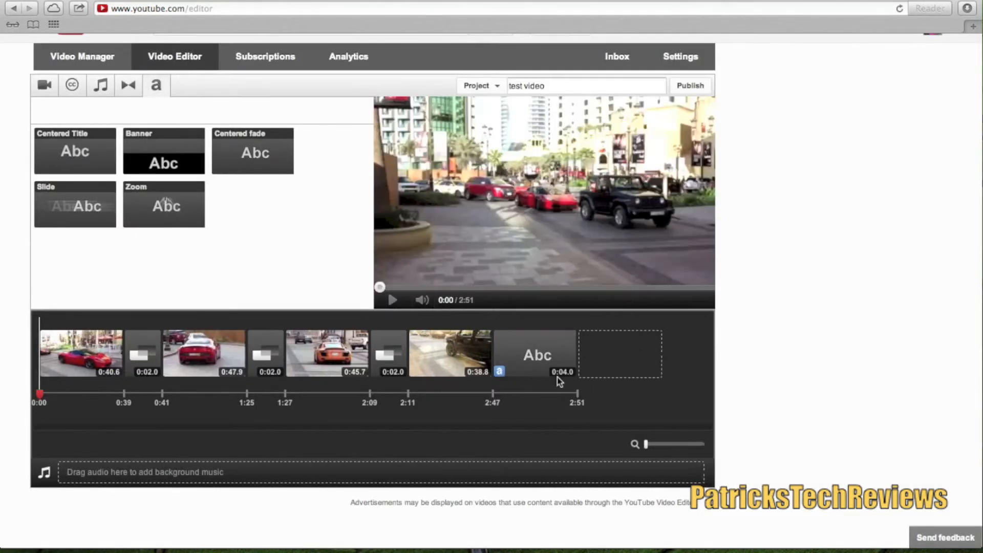
drag(576, 354, 603, 355)
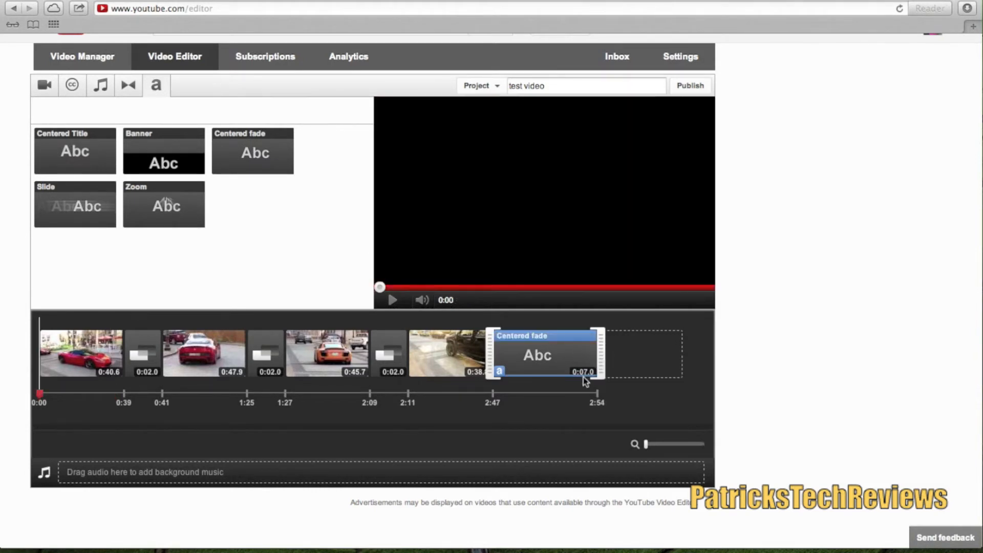
click(392, 304)
- Add a Centered Title before the first clip with the text "Super Car video edit test", breaking the line before "edit"
drag(82, 136, 46, 341)
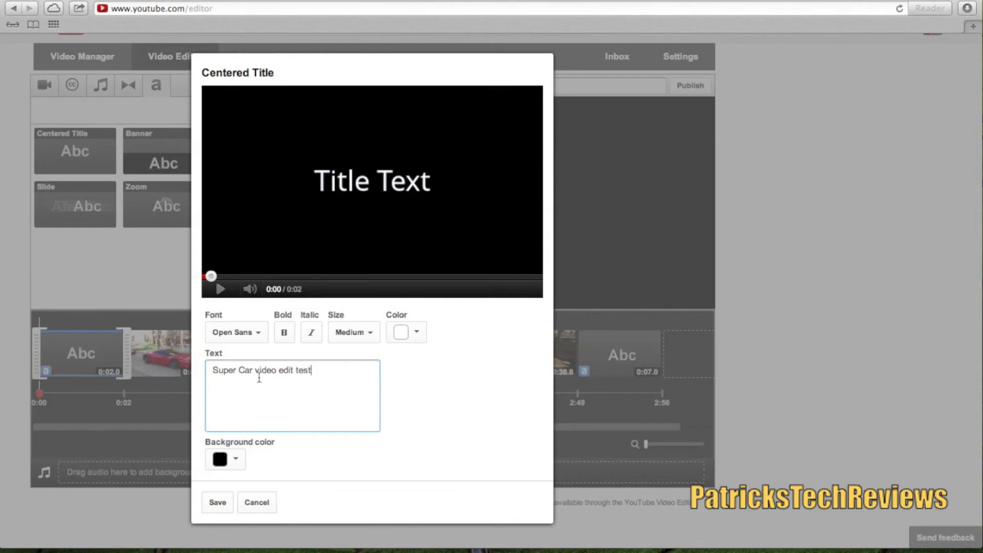
click(278, 370)
key(Return)
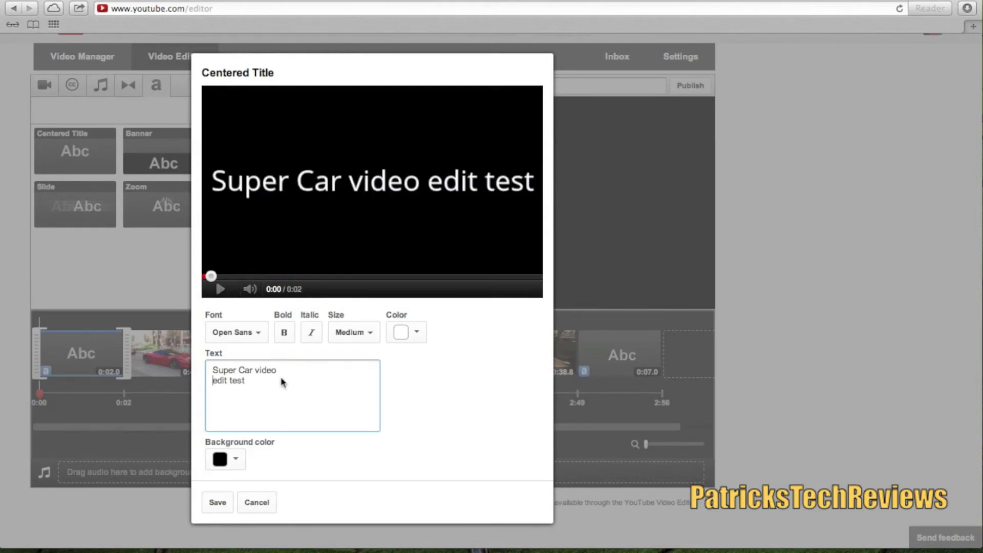
- Set the opening title's text size to Small and its text color to bright green
click(354, 334)
click(361, 357)
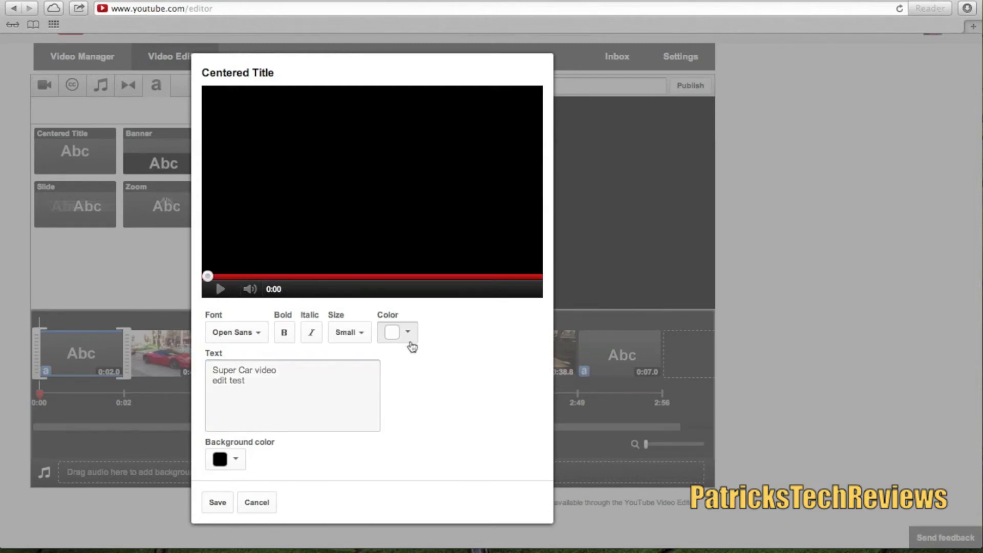
click(408, 333)
click(419, 436)
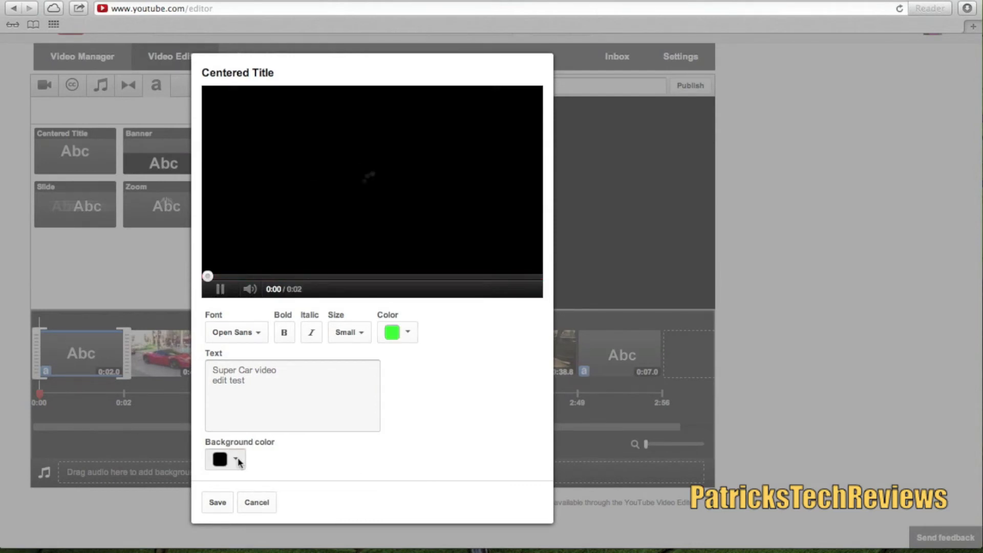
- Give the opening title a light gray background and black text, and save it
click(237, 459)
scroll(331, 485, down, 1)
scroll(243, 475, down, 3)
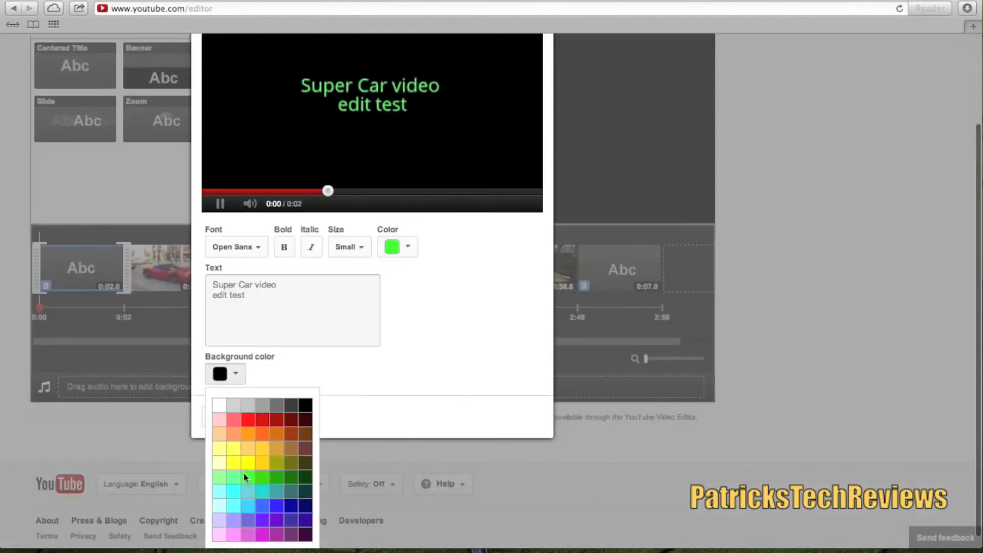
click(245, 477)
scroll(450, 310, up, 3)
click(408, 358)
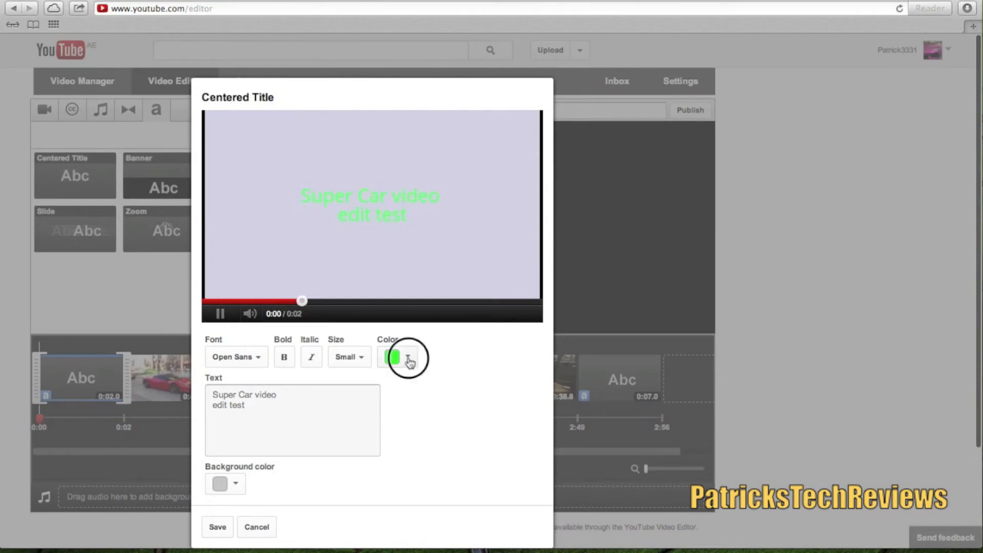
click(473, 391)
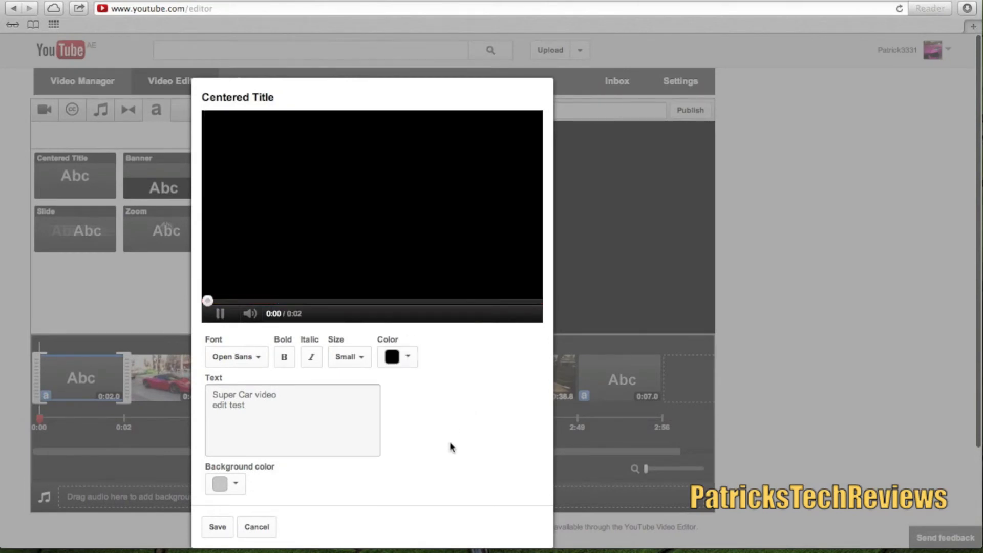
click(216, 525)
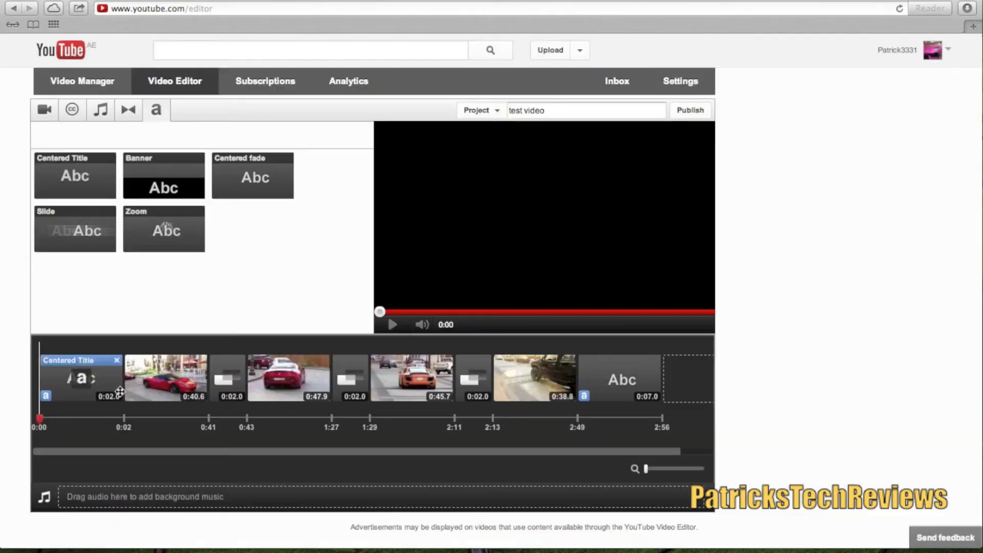
- Lengthen the opening title to 4 seconds and play the project from the start into the first clip, pausing around 0:11
mouse_move(128, 369)
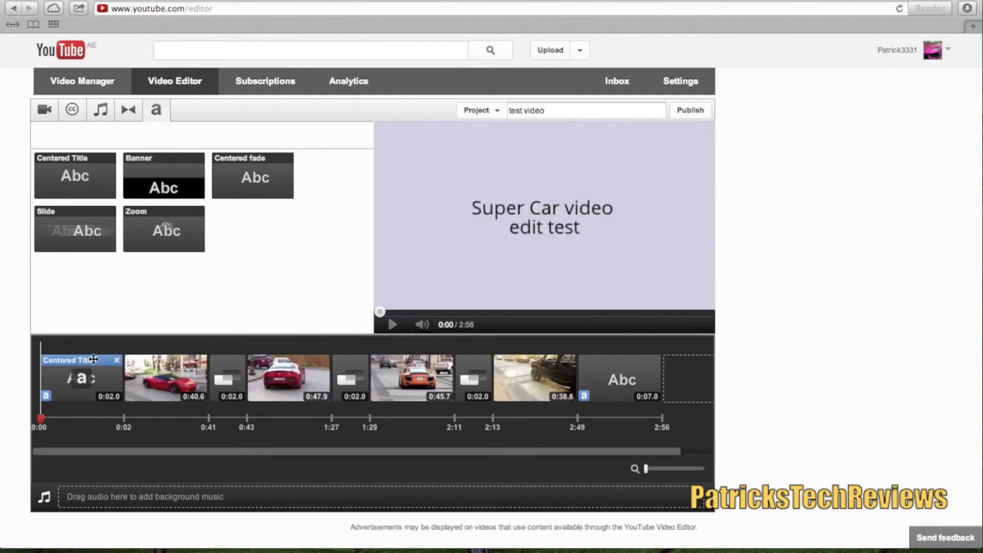
drag(138, 369, 144, 369)
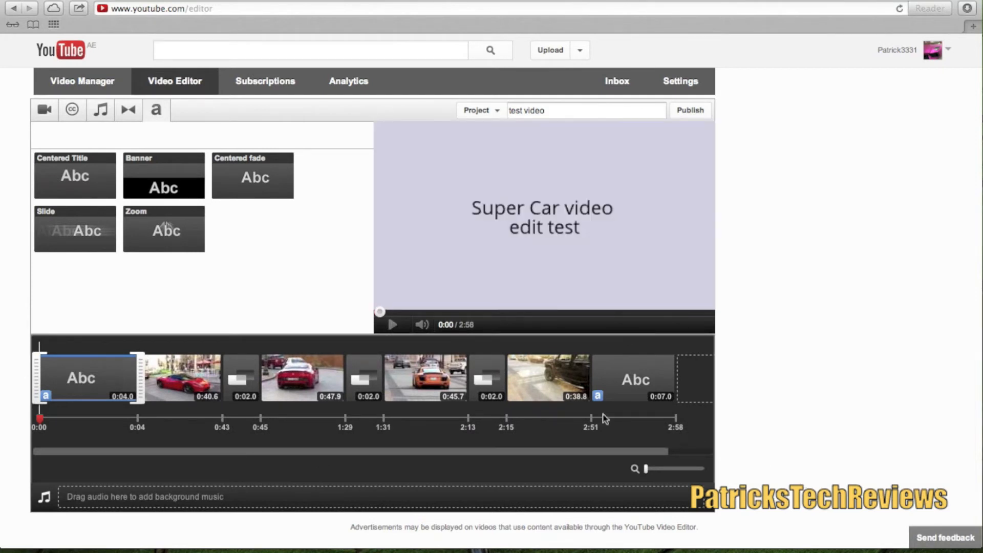
click(395, 328)
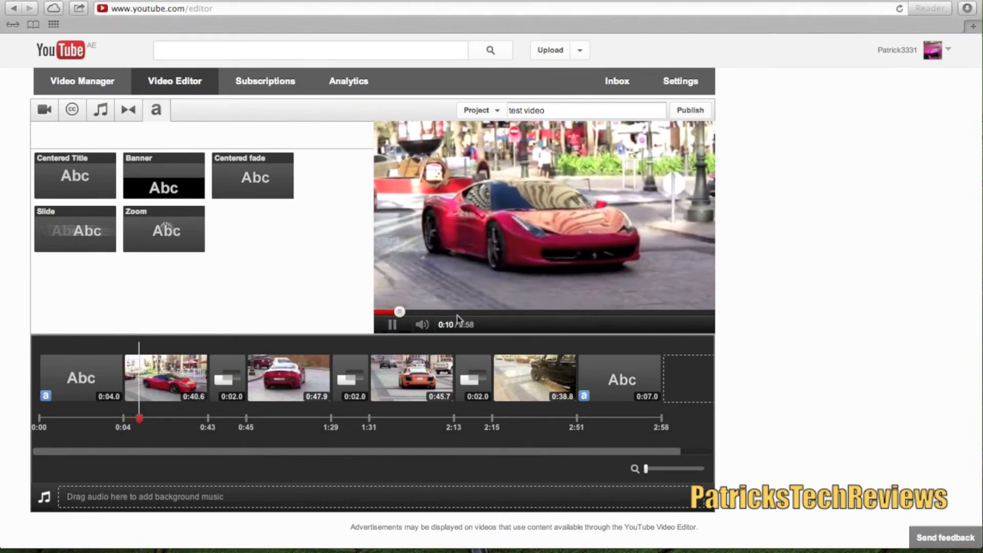
click(392, 325)
- Add Crossfade transitions between the opening title and the first clip and between the last clip and the closing title
click(128, 113)
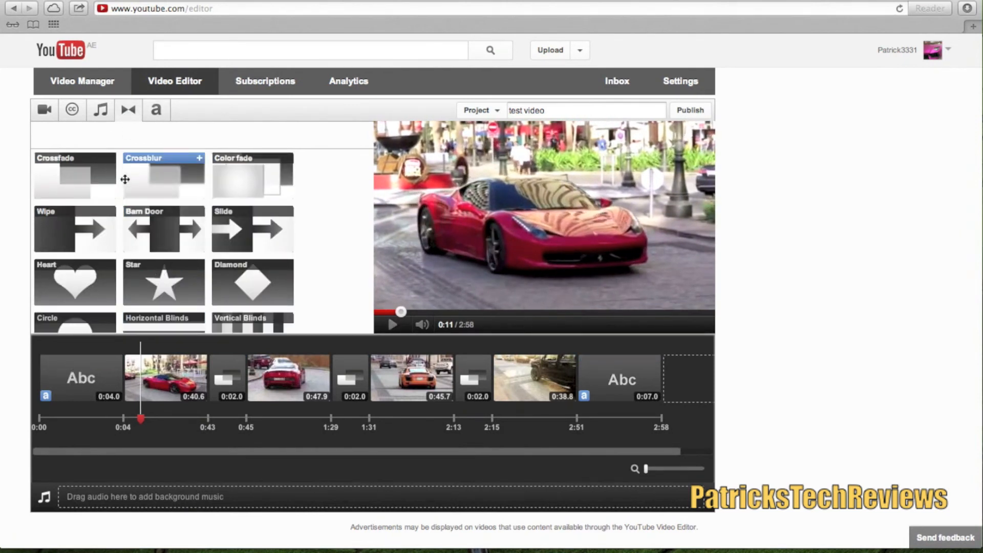
drag(73, 164, 141, 377)
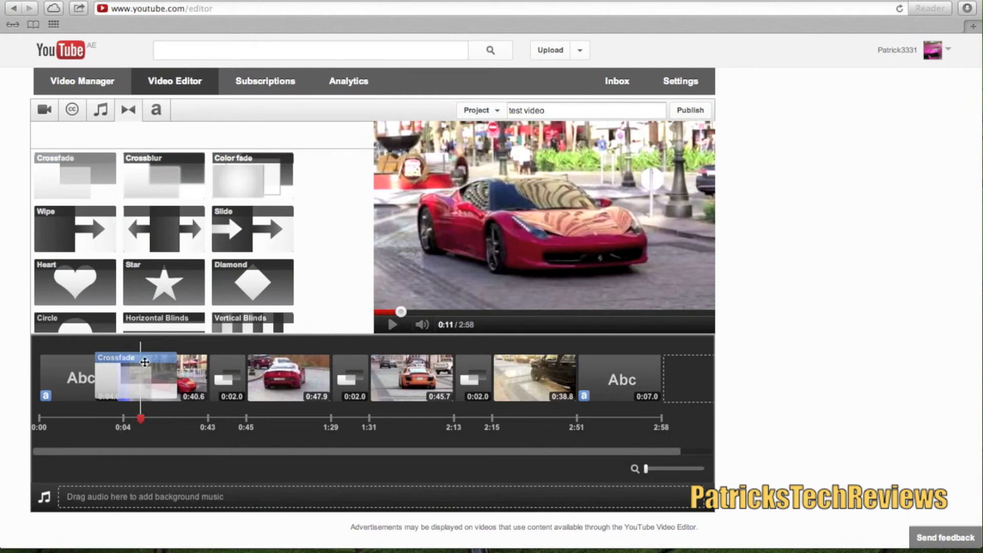
drag(64, 164, 633, 382)
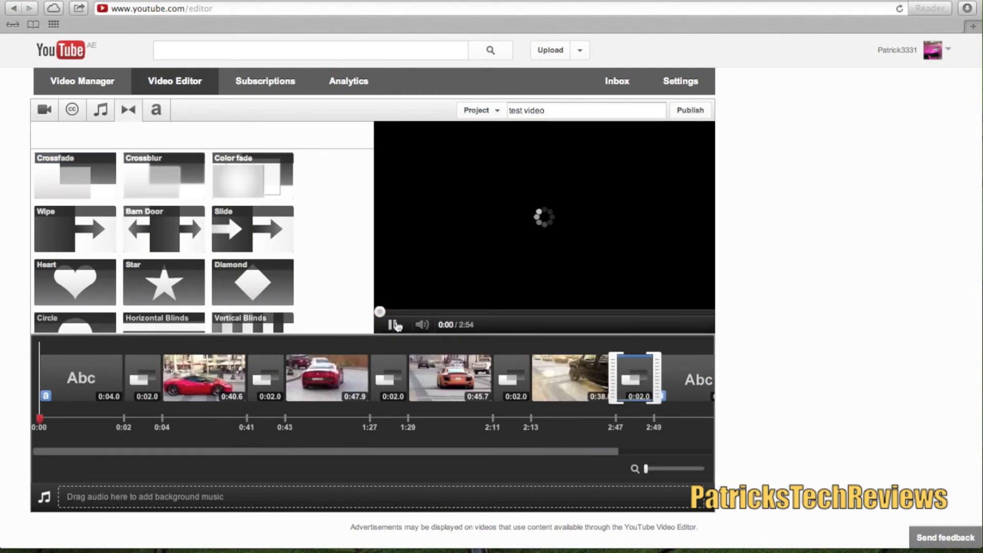
- Play the project from the start through the opening title's crossfade to check it, pausing around 0:05
click(393, 324)
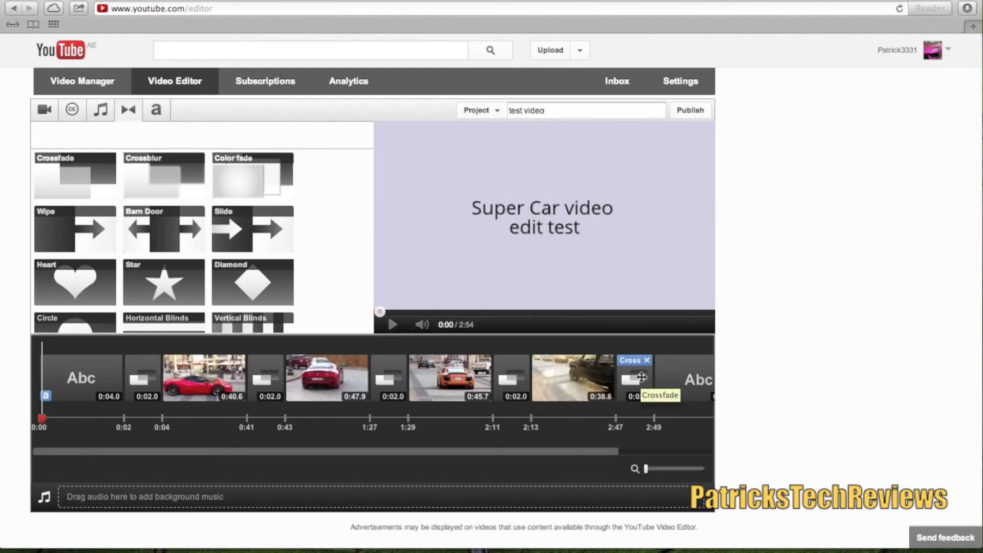
click(392, 325)
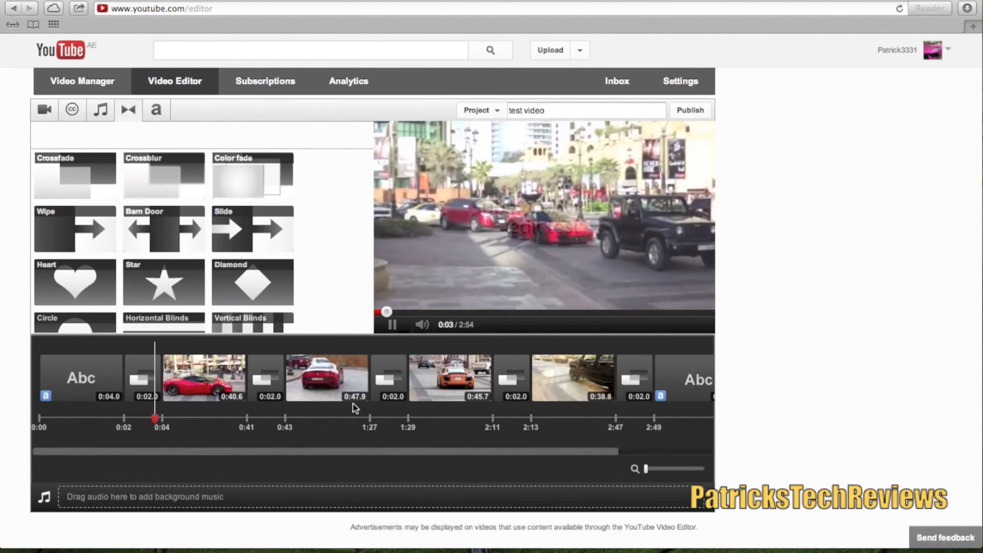
click(403, 328)
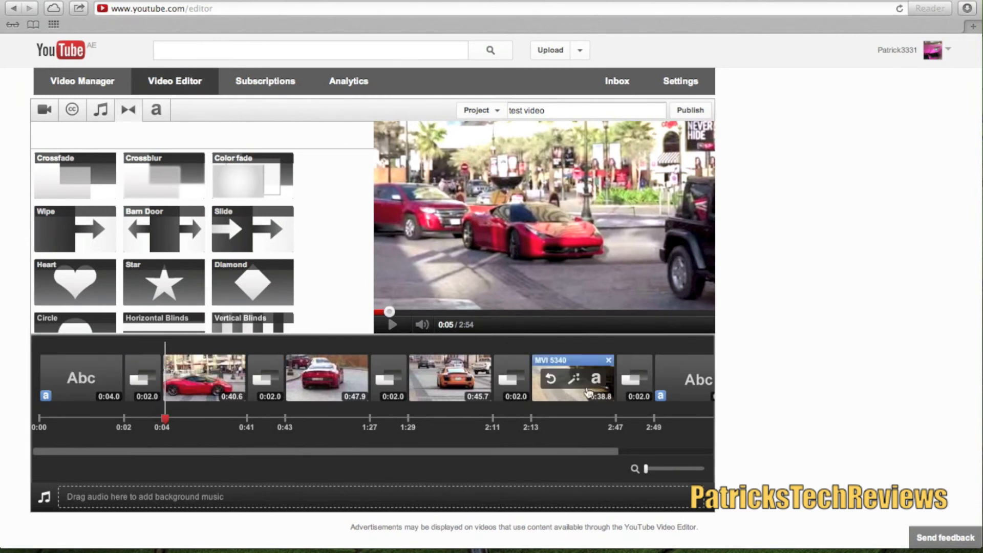
- Lengthen the crossfade between the last clip and the closing title to 3 seconds
drag(602, 451, 660, 451)
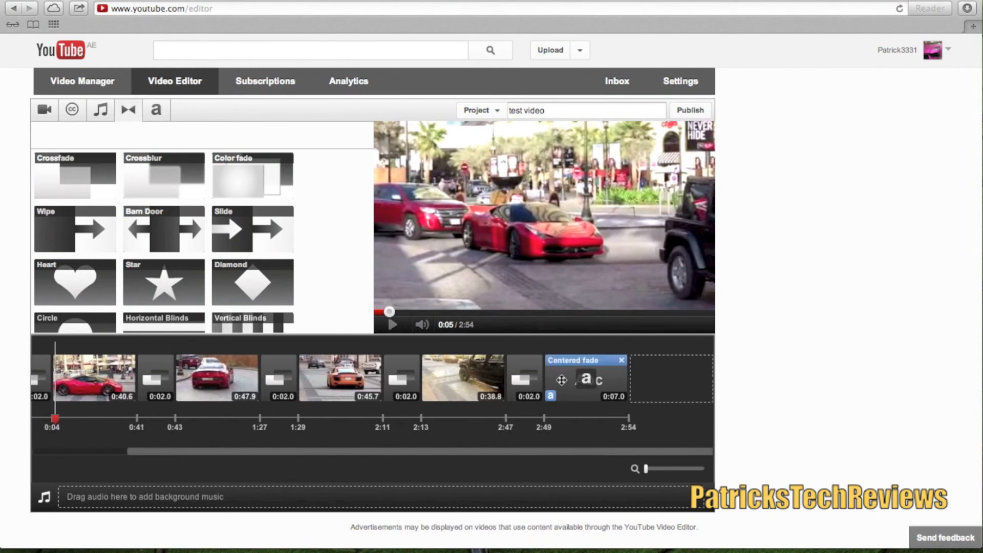
drag(545, 366, 555, 365)
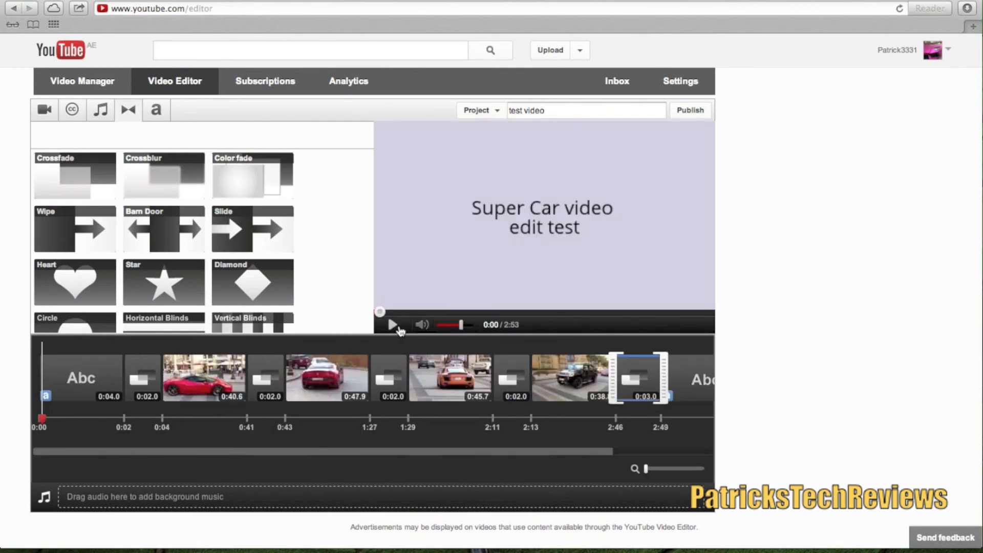
click(398, 329)
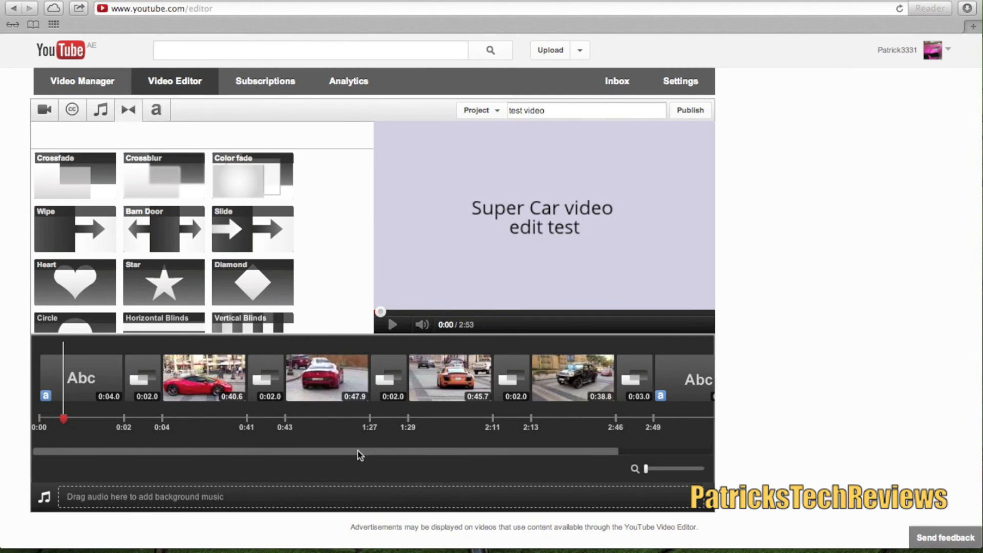
- Publish the project under the name "test video"
drag(359, 456, 563, 448)
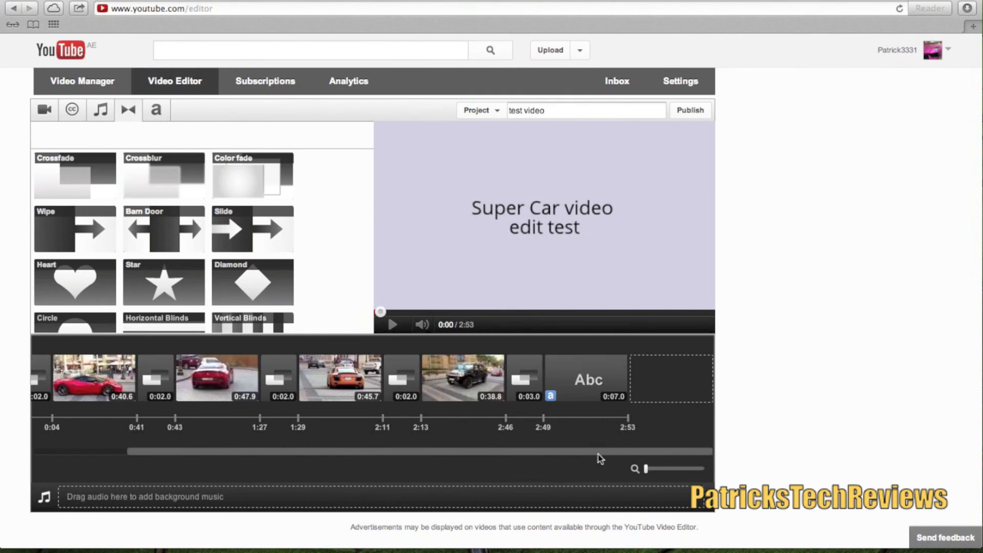
drag(598, 453, 215, 456)
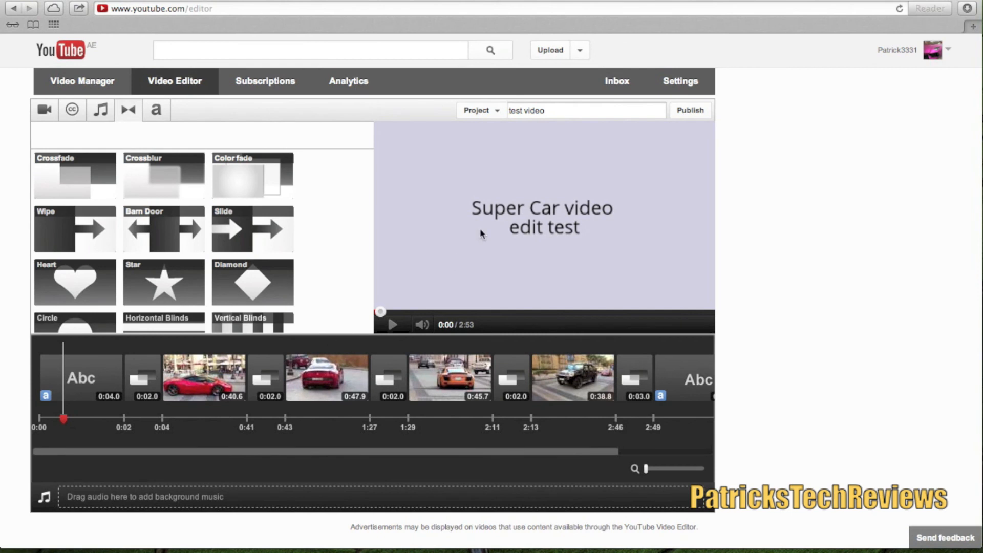
click(662, 112)
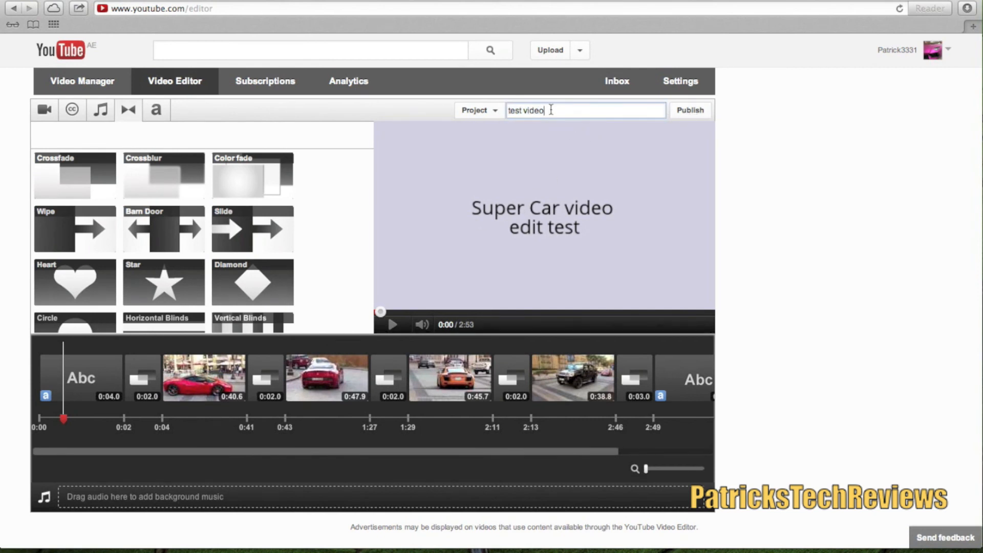
click(692, 114)
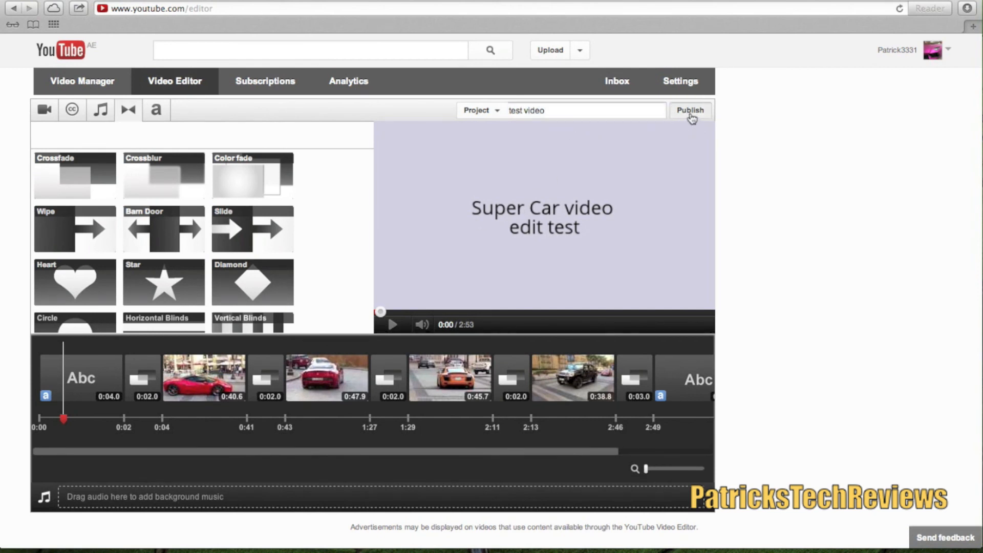